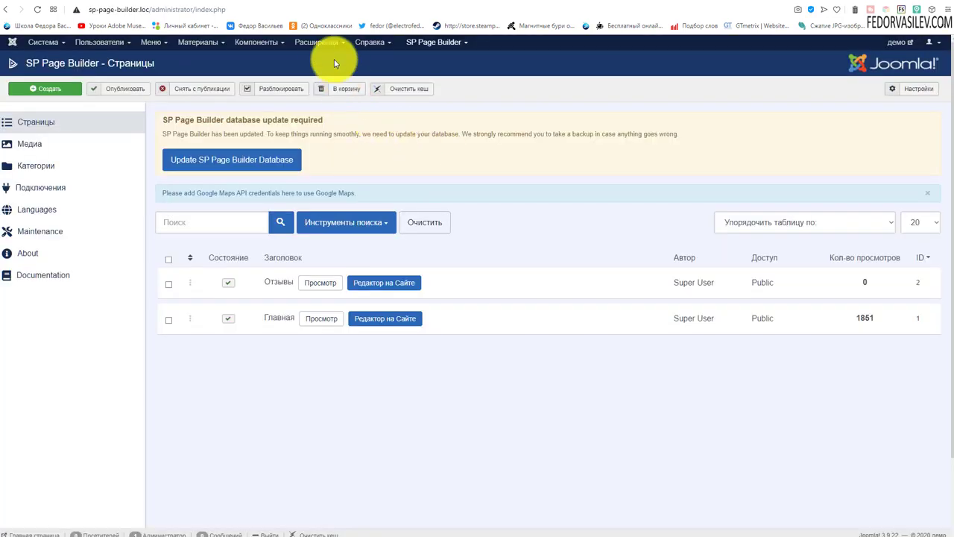
Step: Open the extension manager's installation page and view the package file upload option
left_click(321, 41)
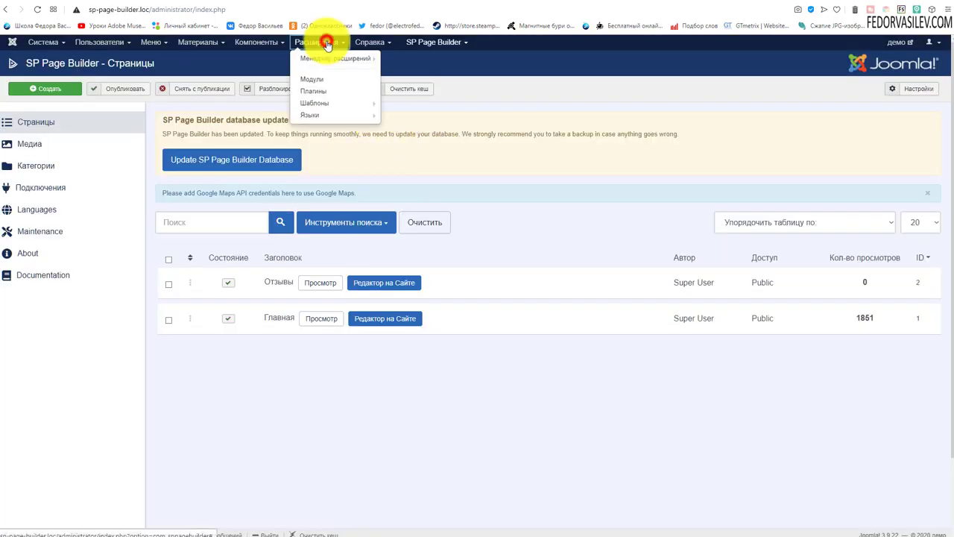
mouse_move(347, 60)
left_click(412, 60)
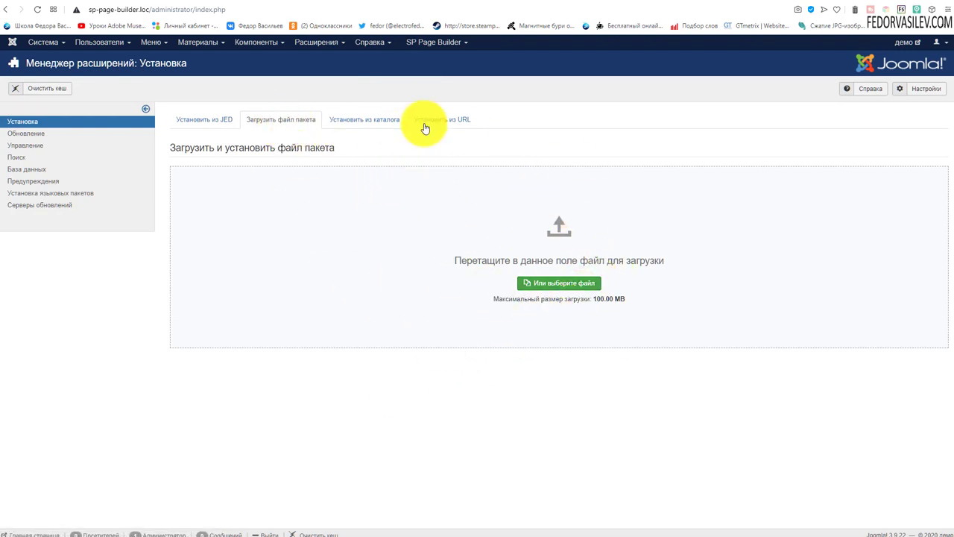
Step: Go to the SP Page Builder page list and run the database update for the mismatched integrations table field
left_click(418, 39)
left_click(418, 55)
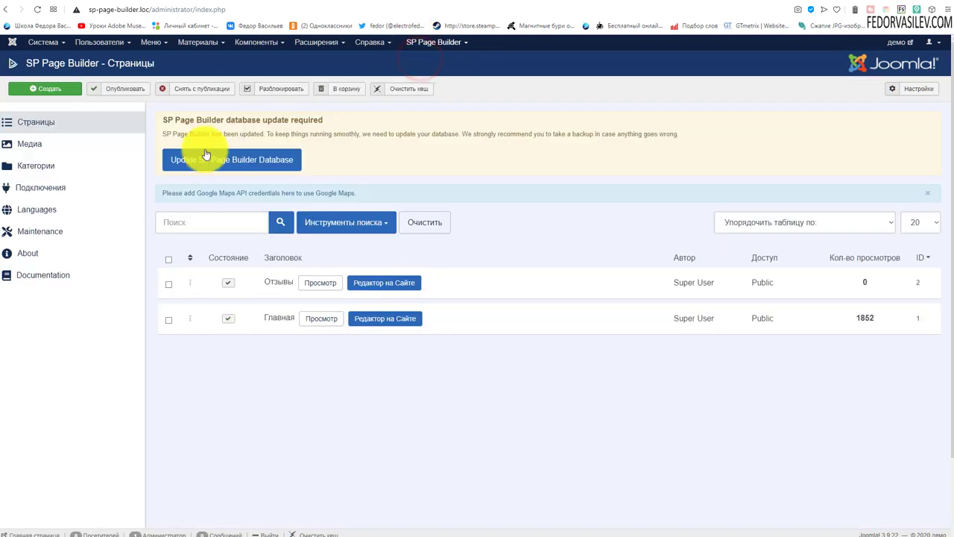
left_click_drag(679, 134, 167, 117)
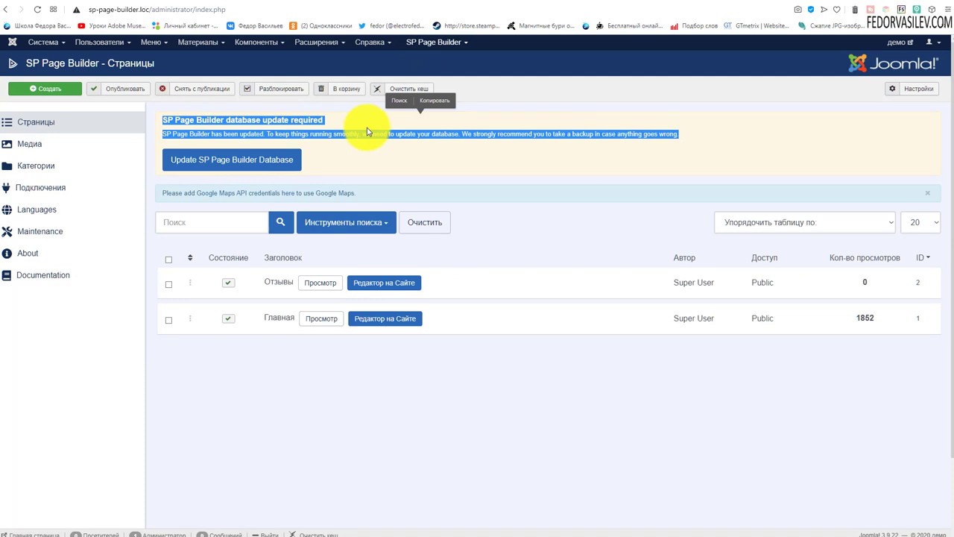
left_click(372, 191)
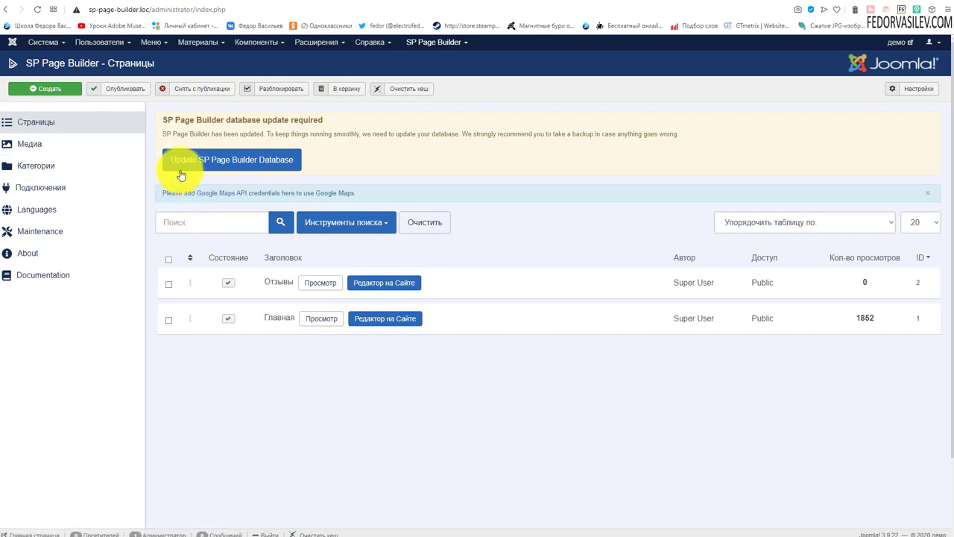
left_click(204, 164)
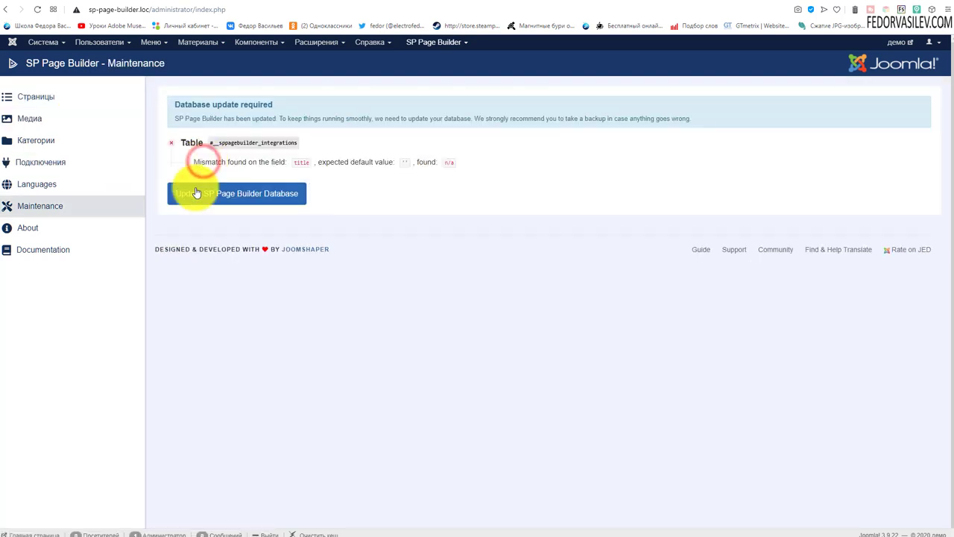
left_click(195, 162)
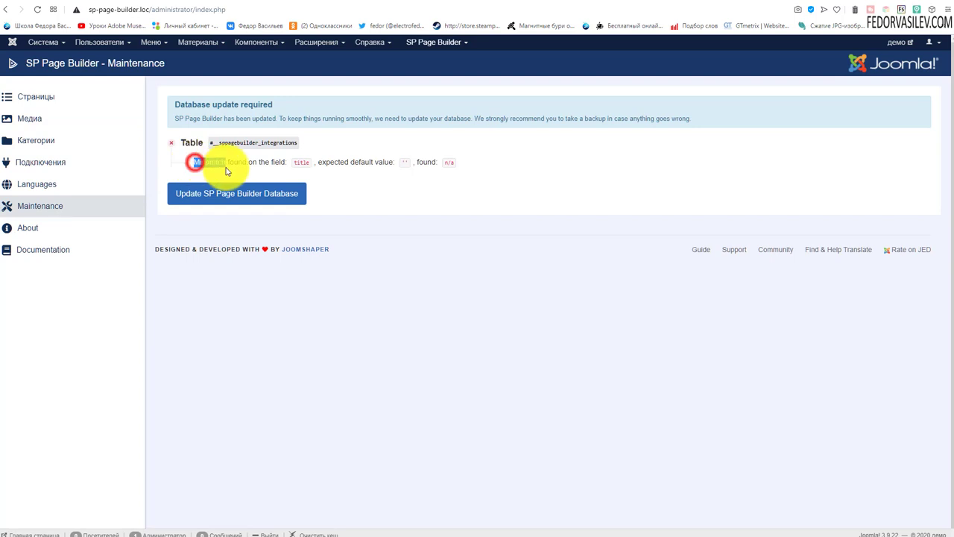
left_click(395, 202)
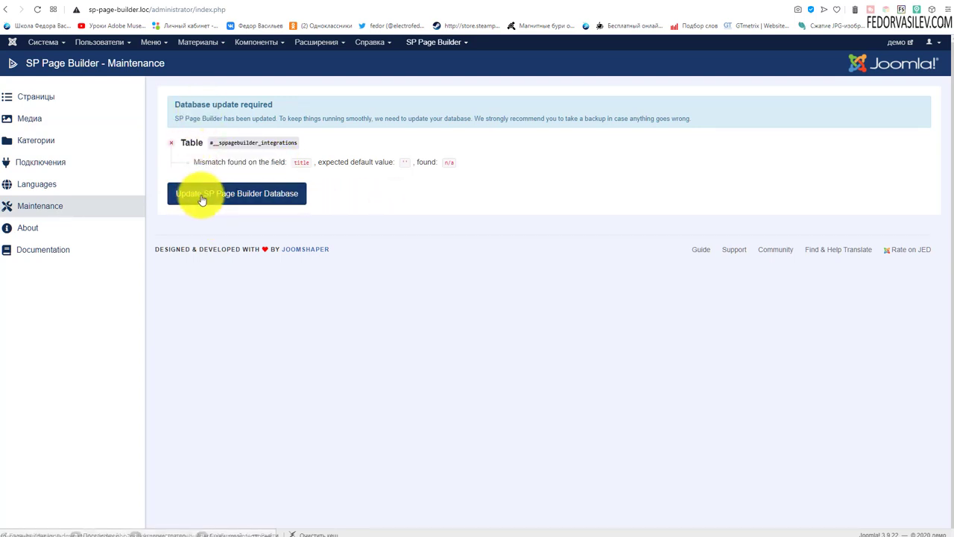
left_click(231, 195)
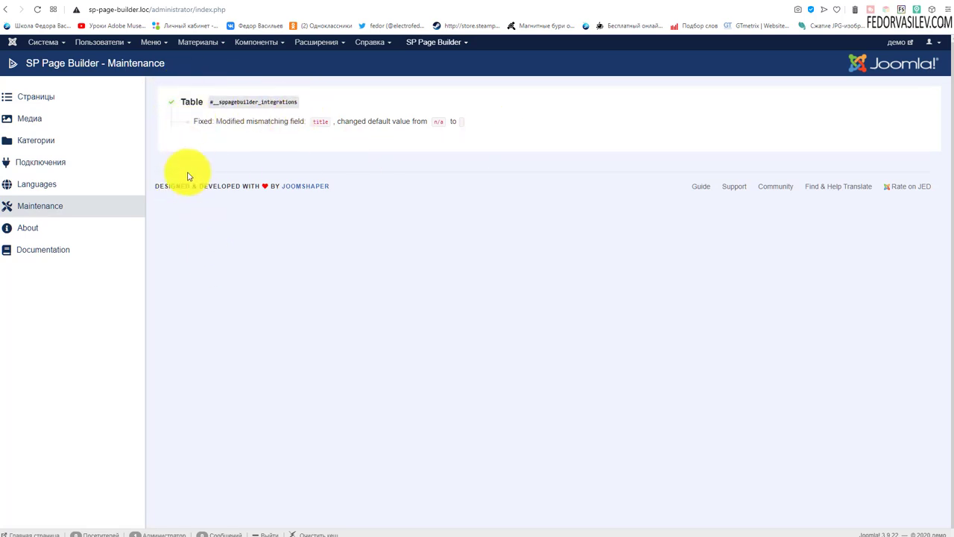
Step: Open the SP Page Builder About page and review its version and its documentation and support sections
key("alt+Left")
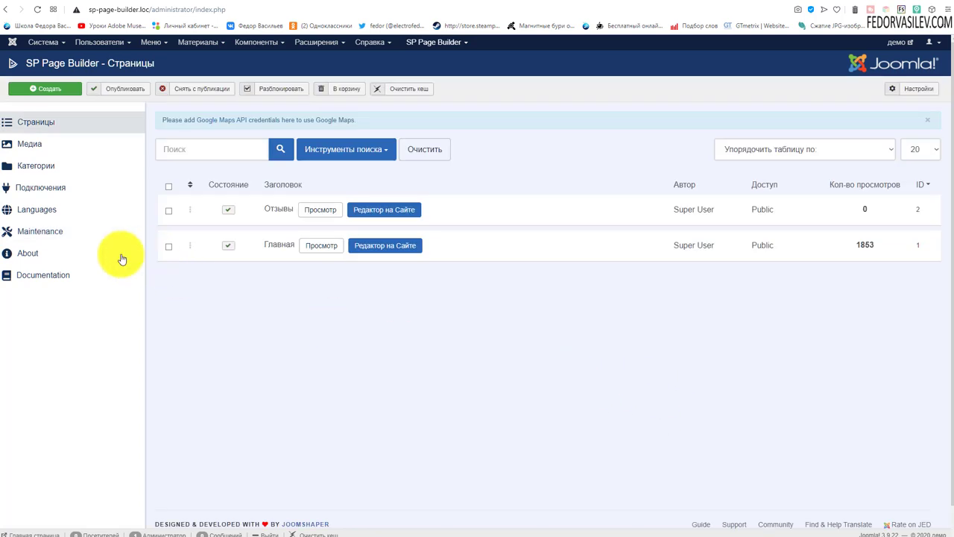
left_click(27, 253)
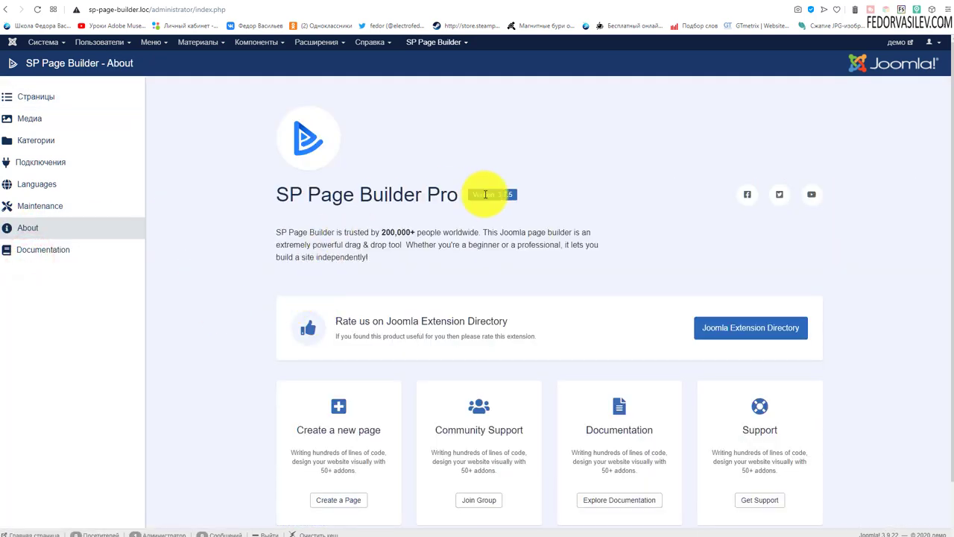
scroll(486, 194, "down", 2)
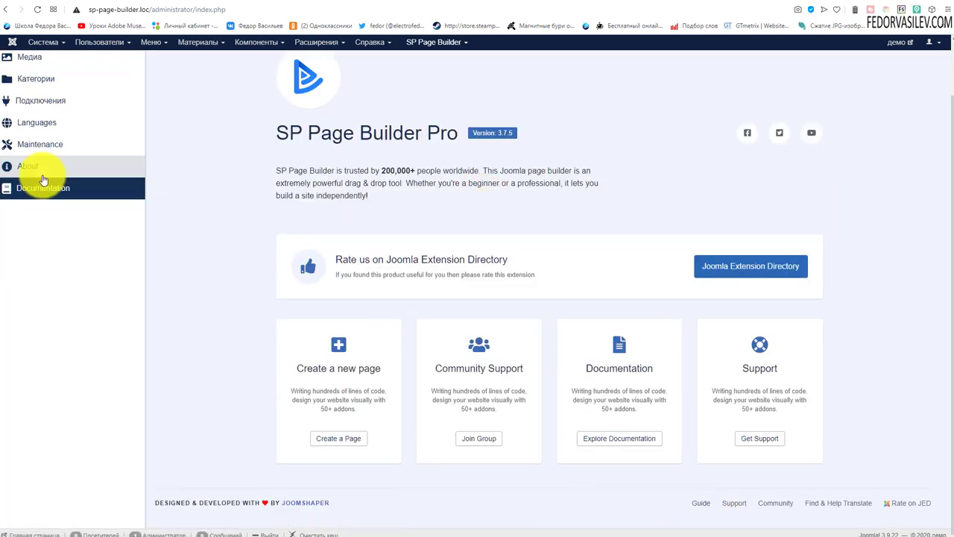
scroll(484, 276, "up", 2)
scroll(441, 261, "down", 2)
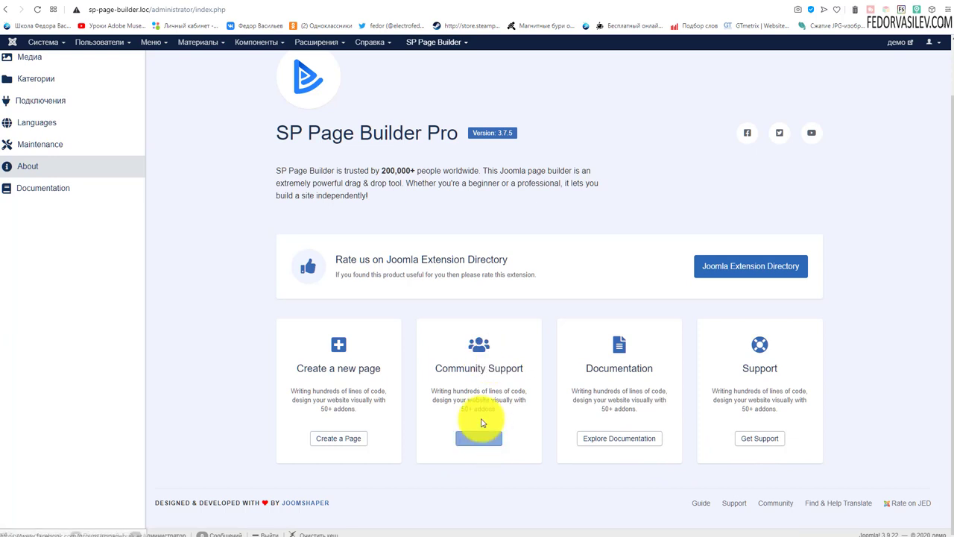
scroll(484, 372, "up", 2)
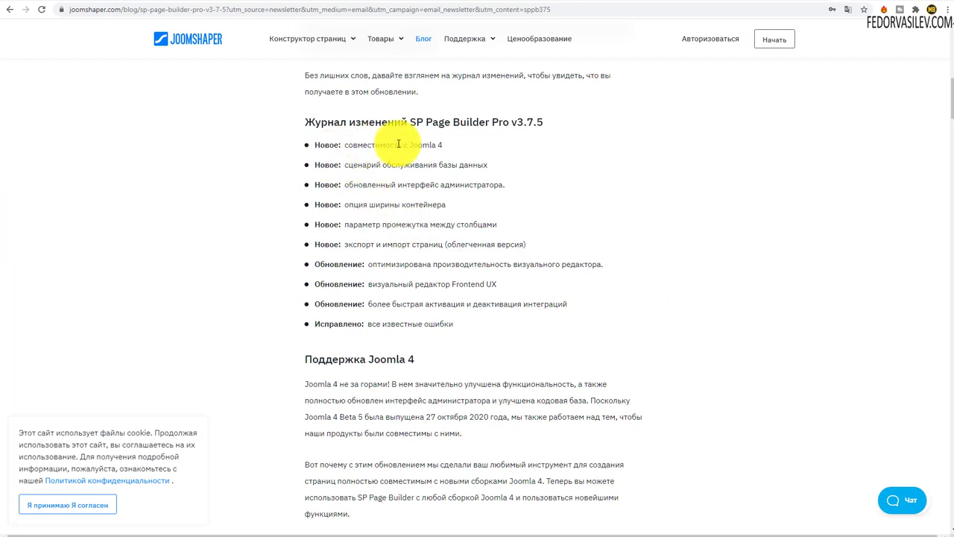
Step: Read through the SP Page Builder Pro v3.7.5 changelog in the JoomShaper blog post, from Joomla 4 compatibility to the bug fixes
left_click_drag(352, 145, 464, 145)
left_click(550, 150)
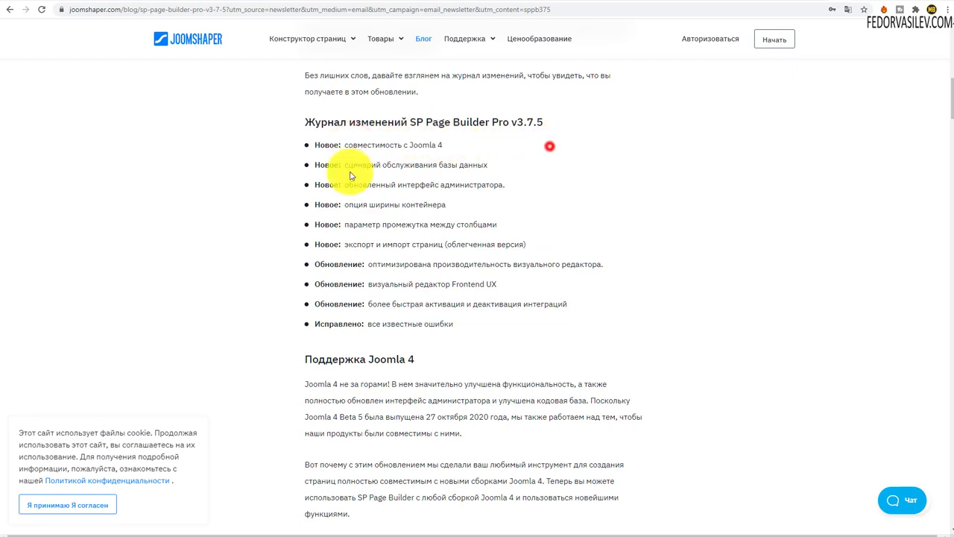
left_click_drag(405, 165, 511, 160)
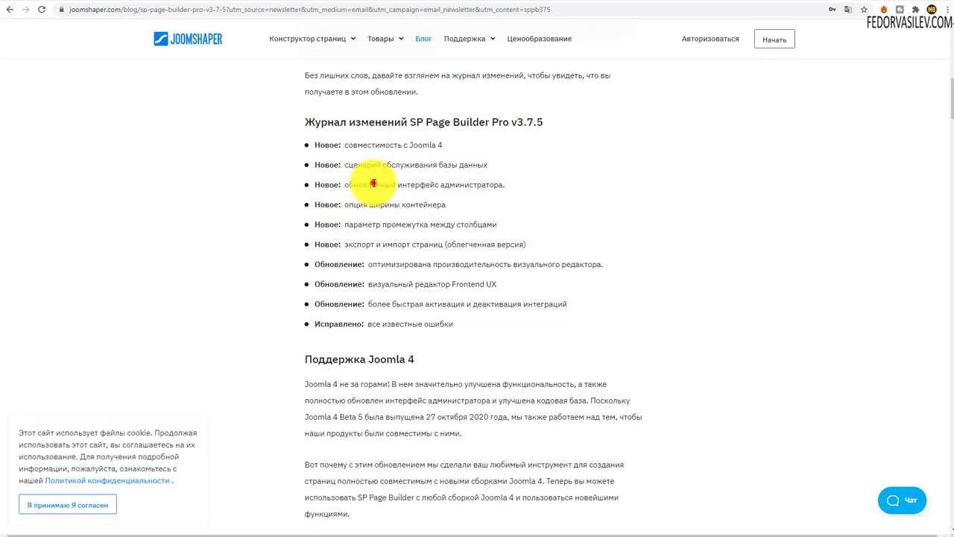
left_click_drag(370, 184, 504, 189)
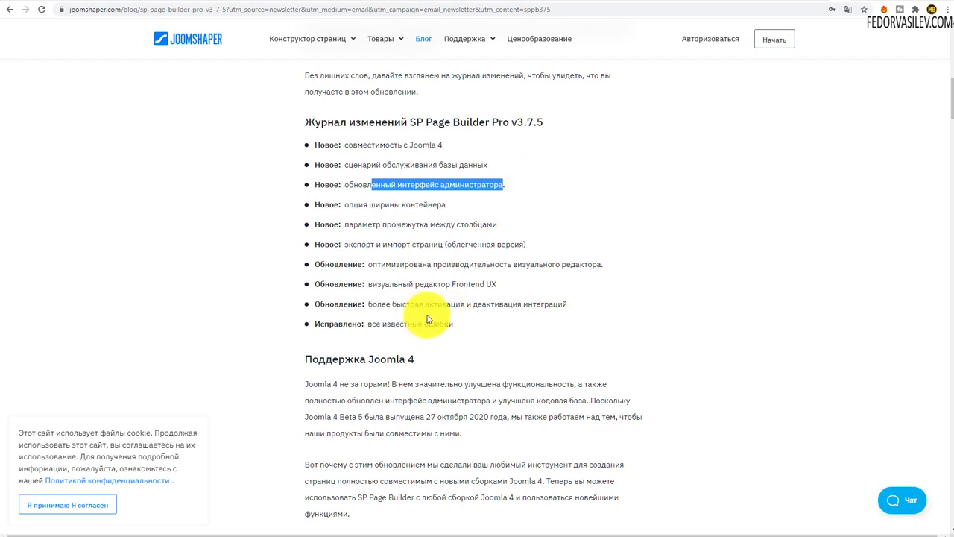
left_click_drag(353, 204, 445, 205)
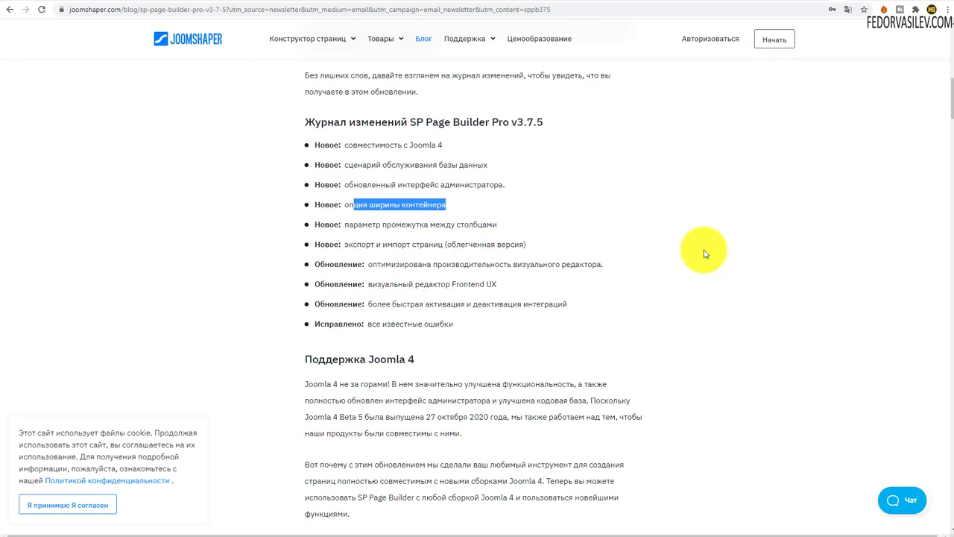
left_click_drag(363, 224, 504, 223)
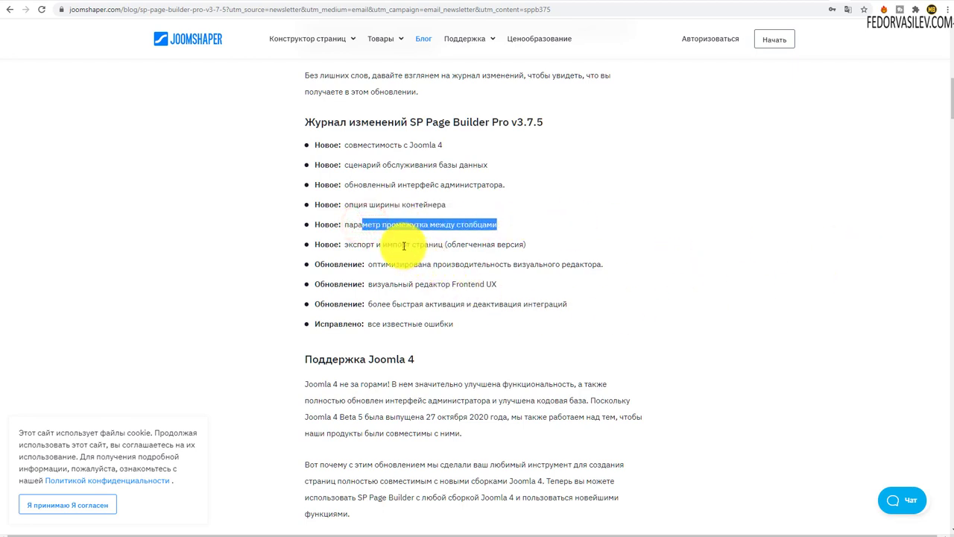
left_click_drag(403, 246, 588, 256)
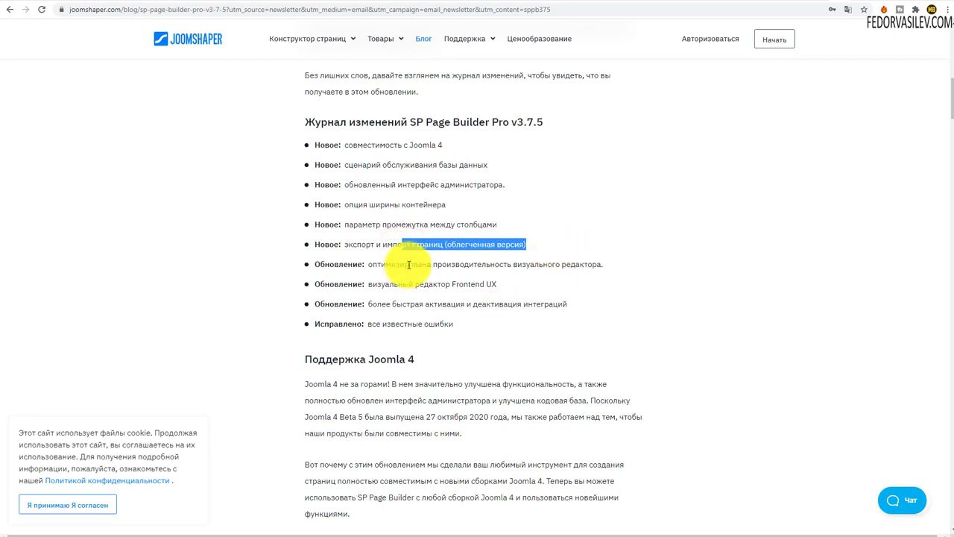
left_click_drag(409, 264, 616, 263)
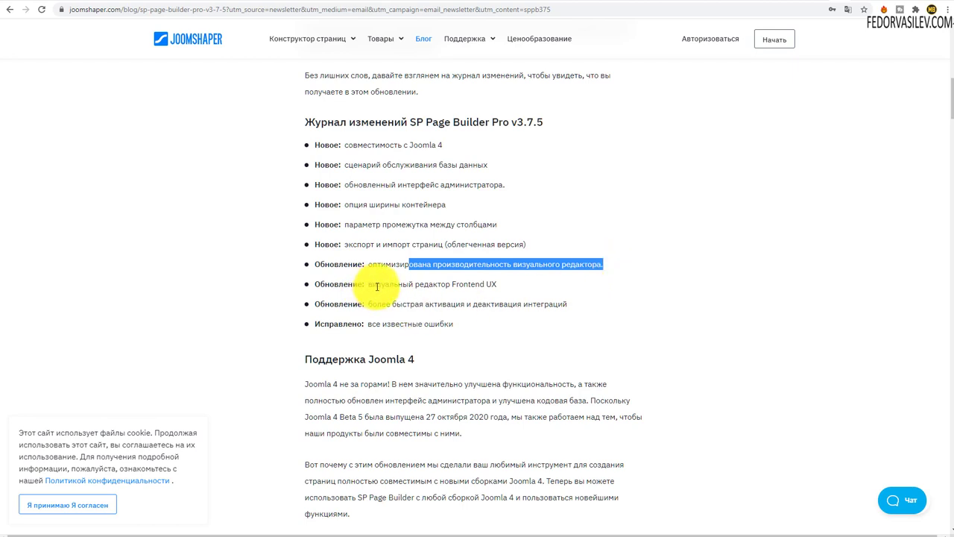
left_click_drag(390, 287, 498, 285)
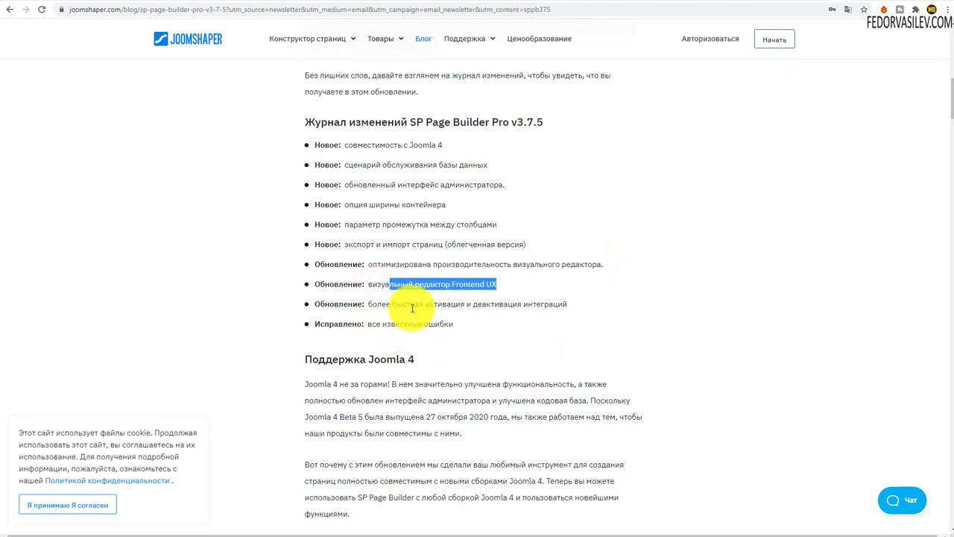
left_click_drag(443, 304, 597, 305)
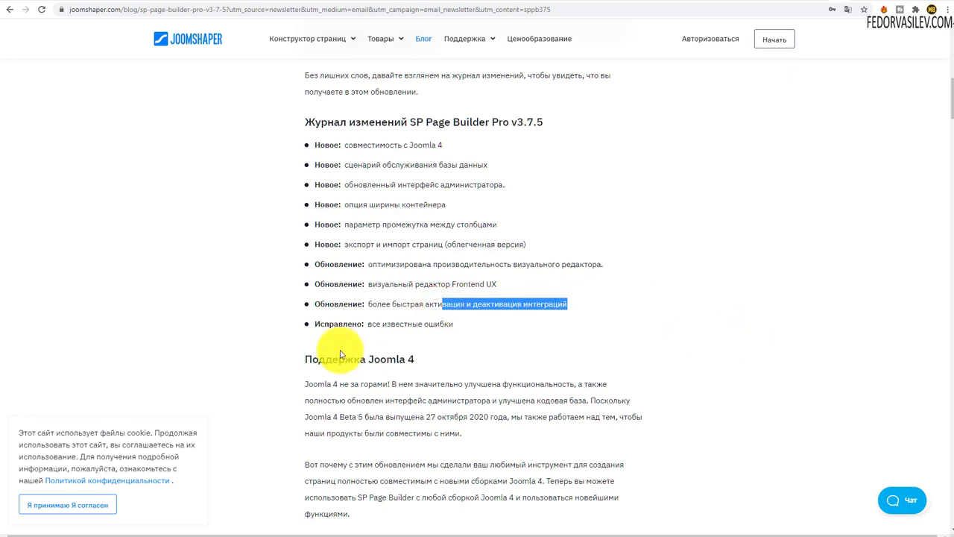
left_click_drag(382, 323, 632, 325)
Step: Switch back to the Joomla administrator and check the database structure status under SP Page Builder maintenance
key("alt+Tab")
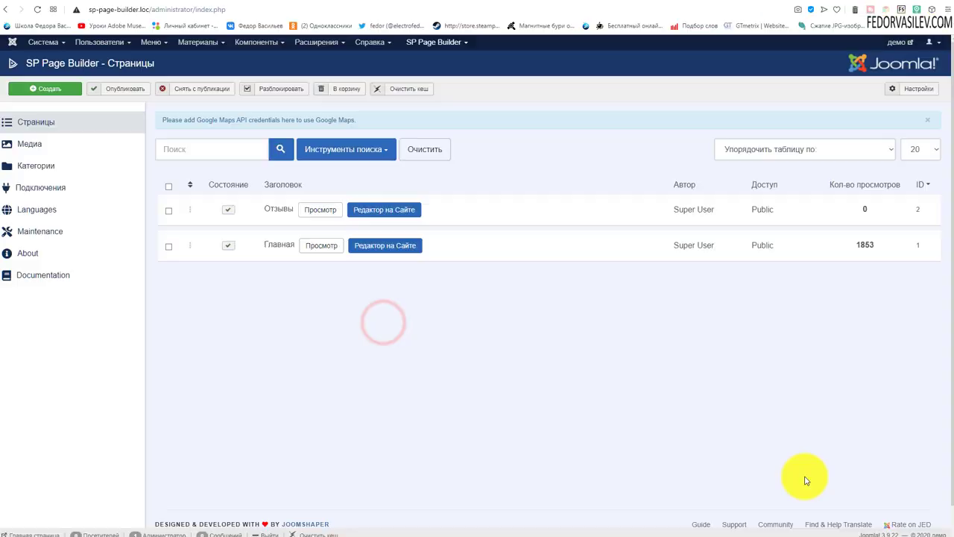
left_click(53, 231)
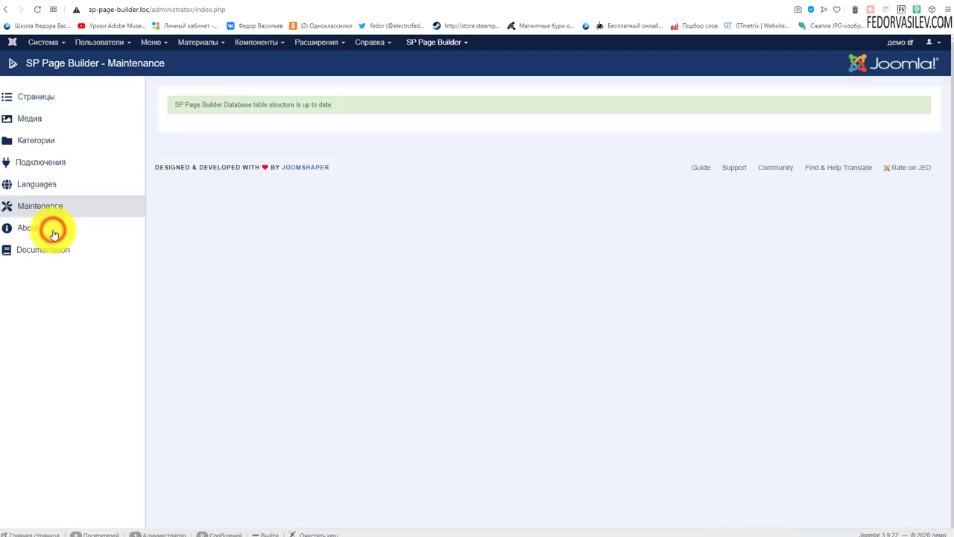
left_click_drag(185, 104, 332, 105)
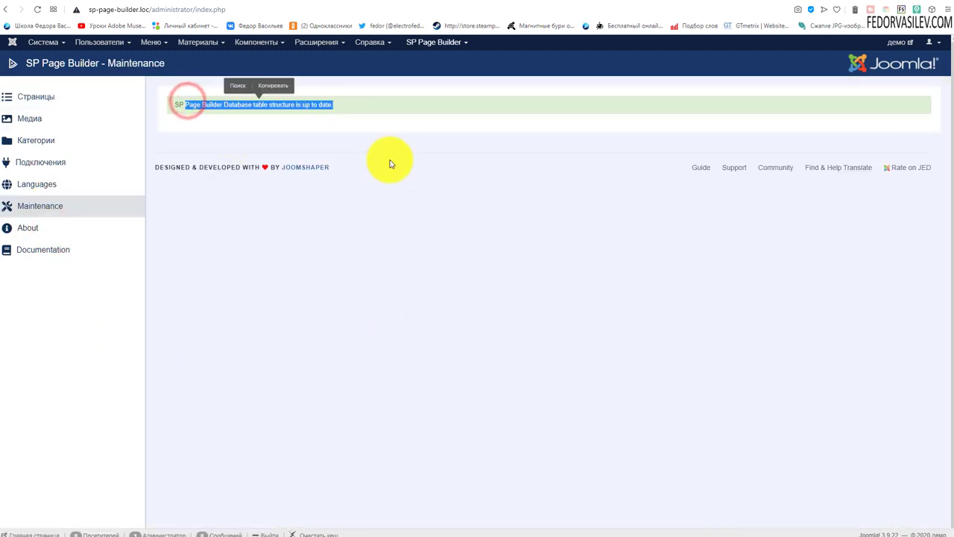
key("alt+Left")
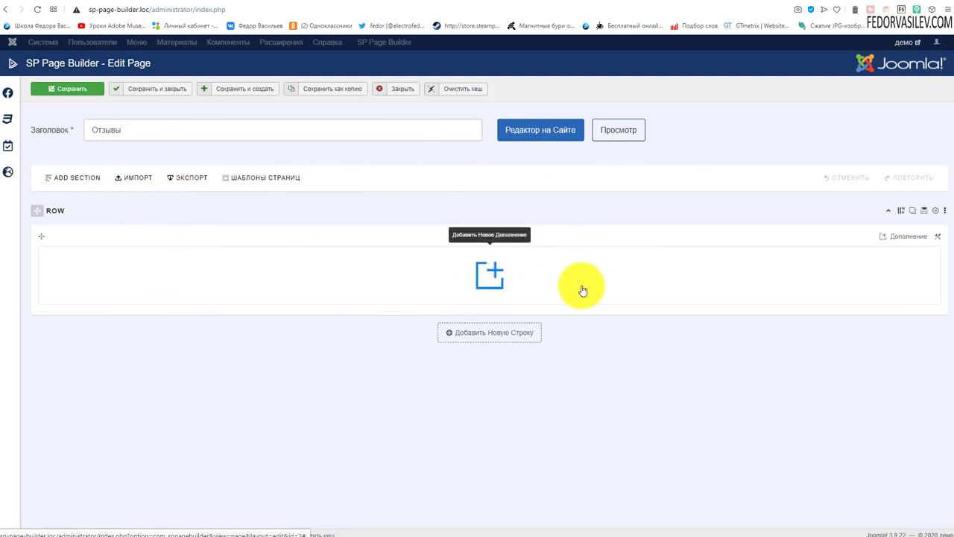
Step: Review the Open Graph and custom CSS settings of the Отзывы page
left_click(9, 94)
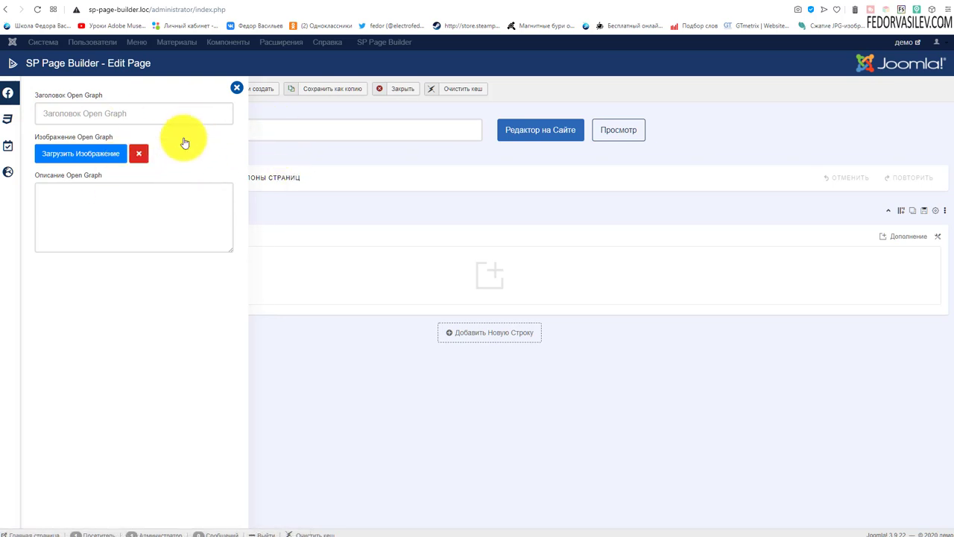
left_click(236, 88)
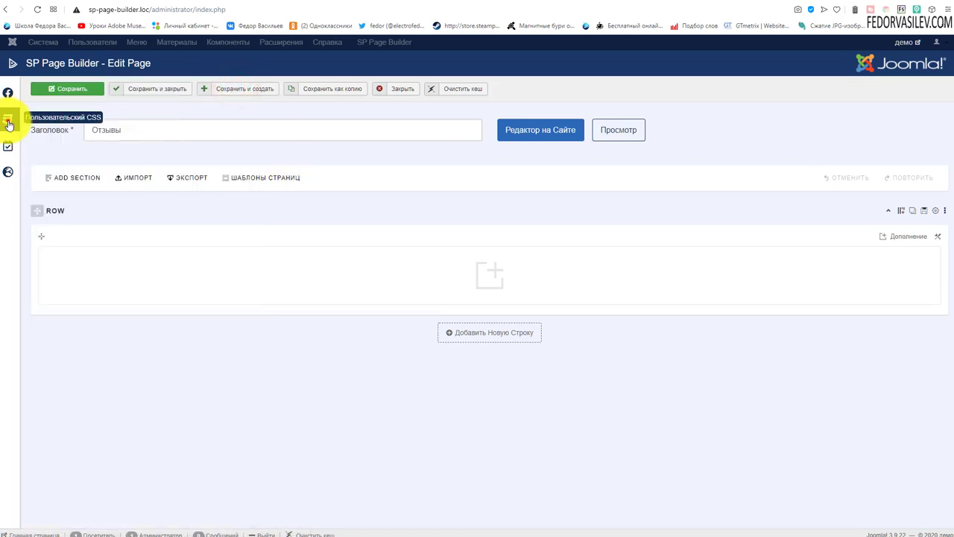
left_click(9, 122)
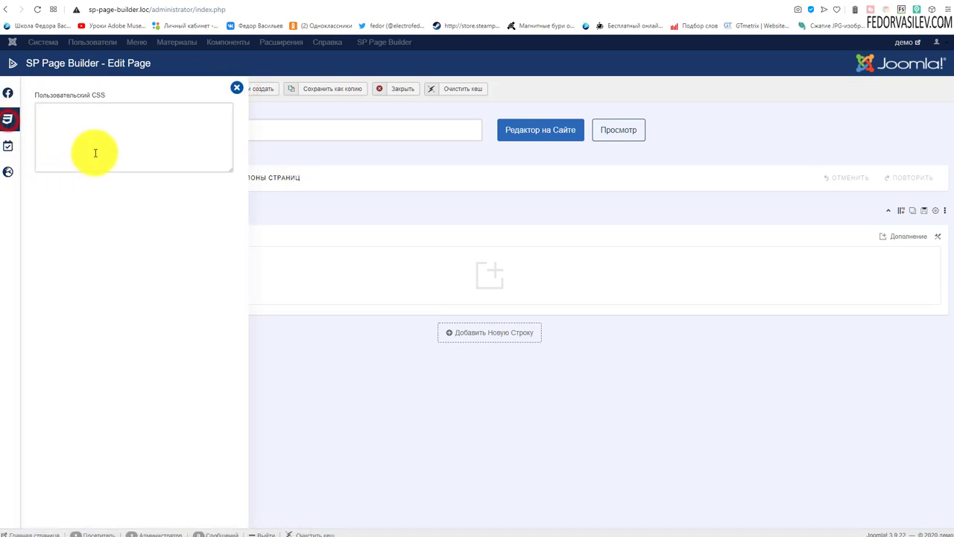
left_click(237, 88)
Step: Review the Отзывы page's category, state, language and access options and its user group permissions, and return to the page list
left_click(9, 146)
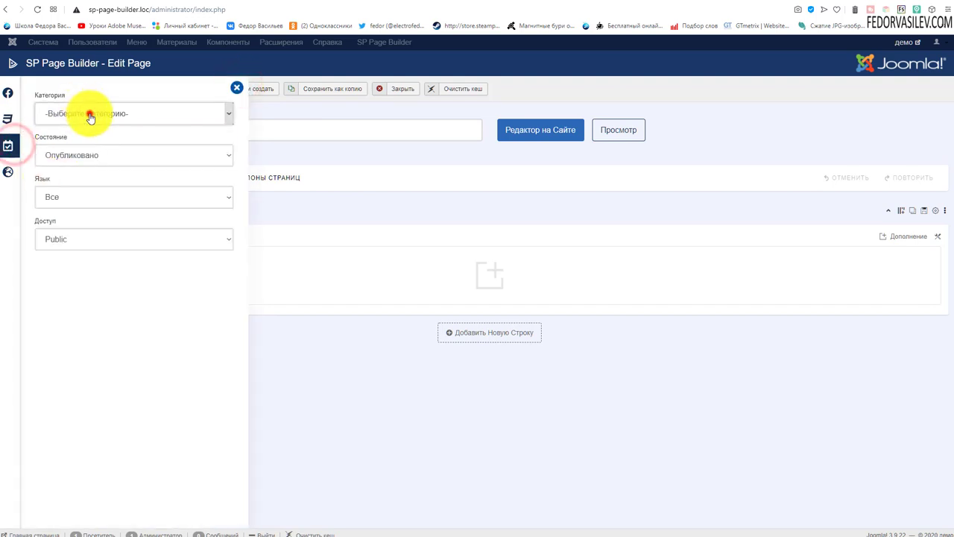
left_click(89, 113)
left_click(127, 149)
left_click(130, 148)
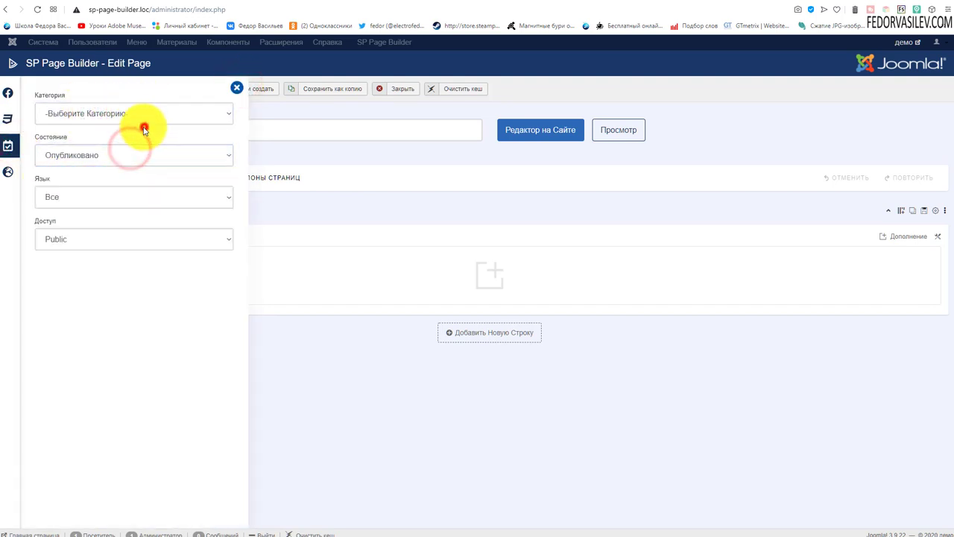
left_click(144, 129)
left_click(240, 89)
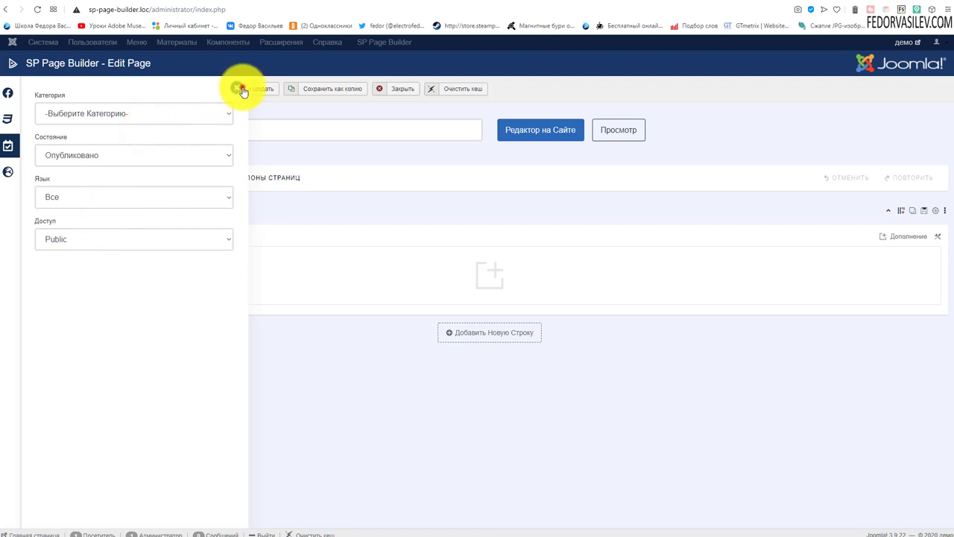
left_click(8, 171)
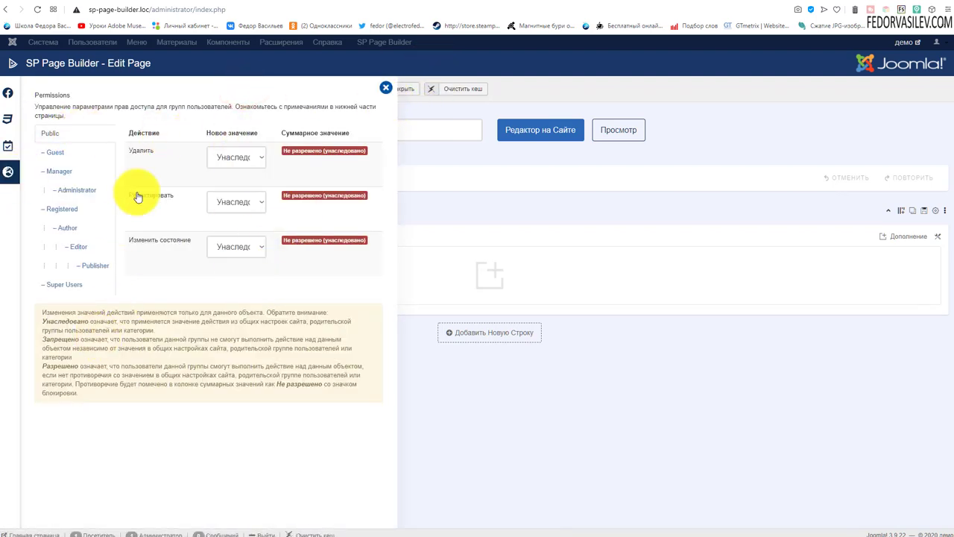
key("Escape")
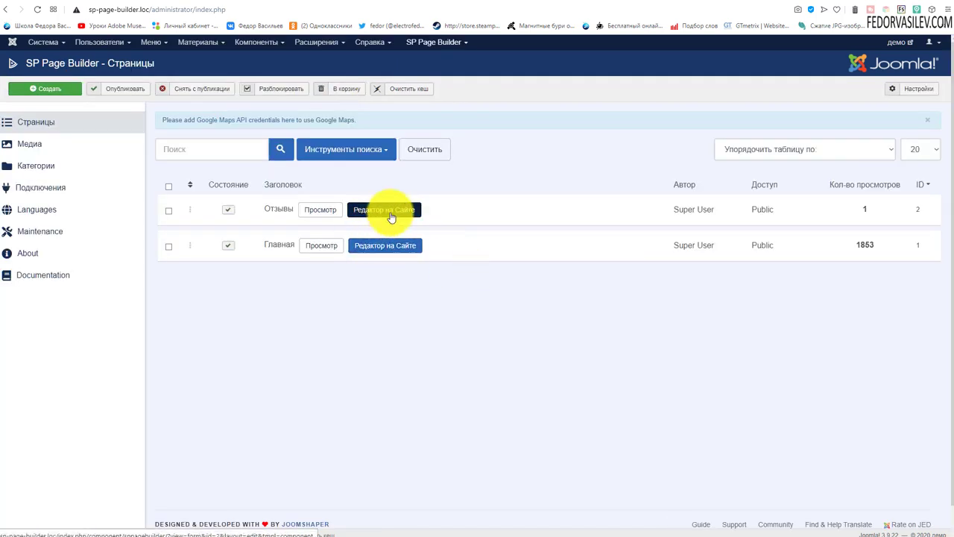
Step: Open the Отзывы page in the front-end editor and reload it while bypassing the browser cache
left_click(382, 215)
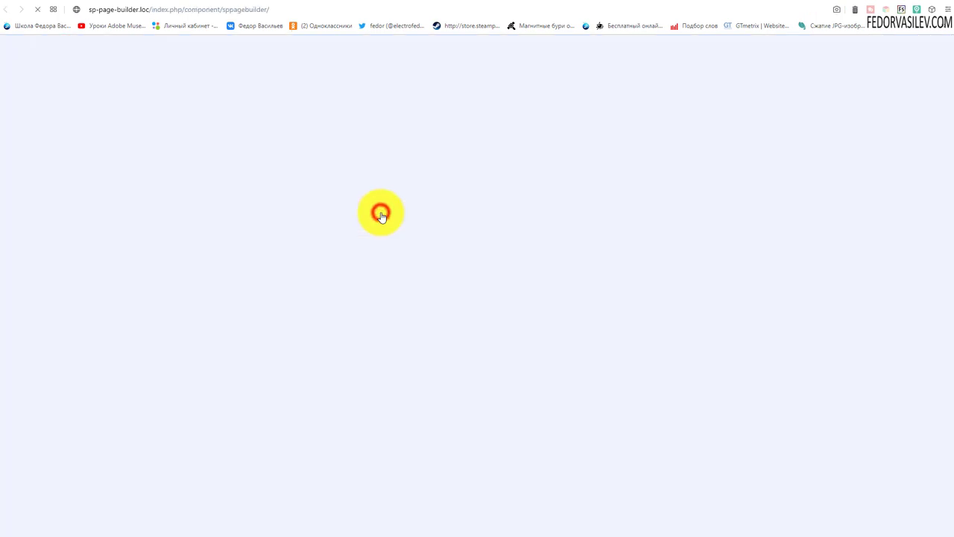
left_click(294, 284)
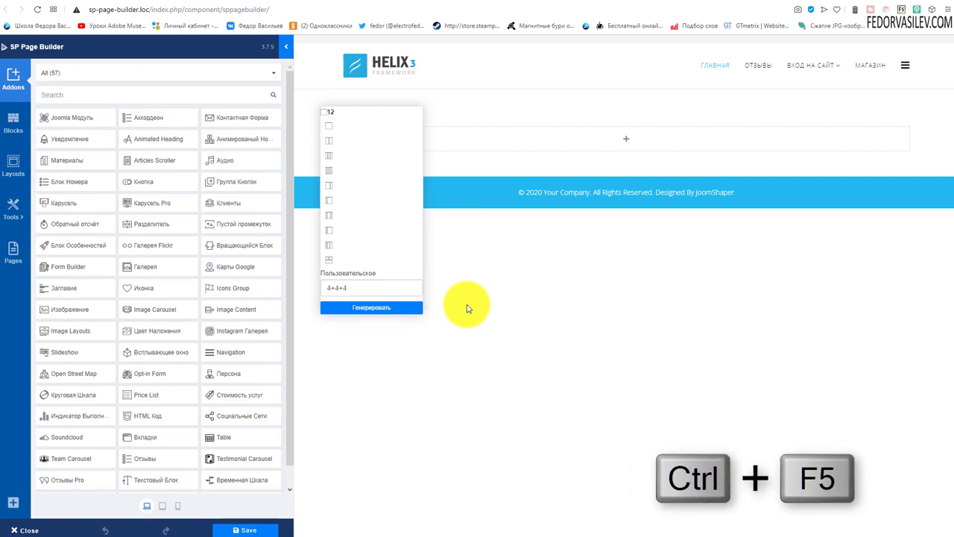
key("ctrl+F5")
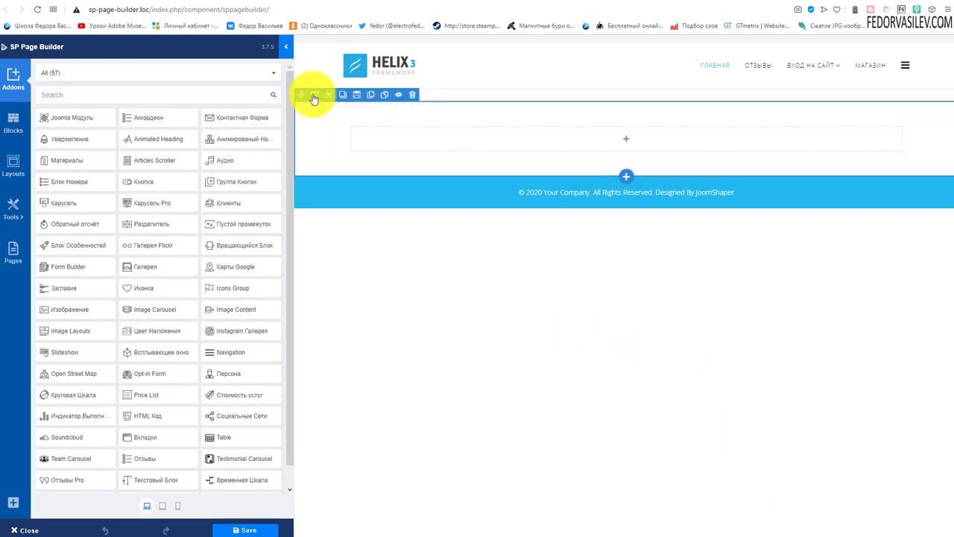
Step: Split the empty row of the Отзывы page into three equal columns with the 4+4+4 layout
left_click(313, 97)
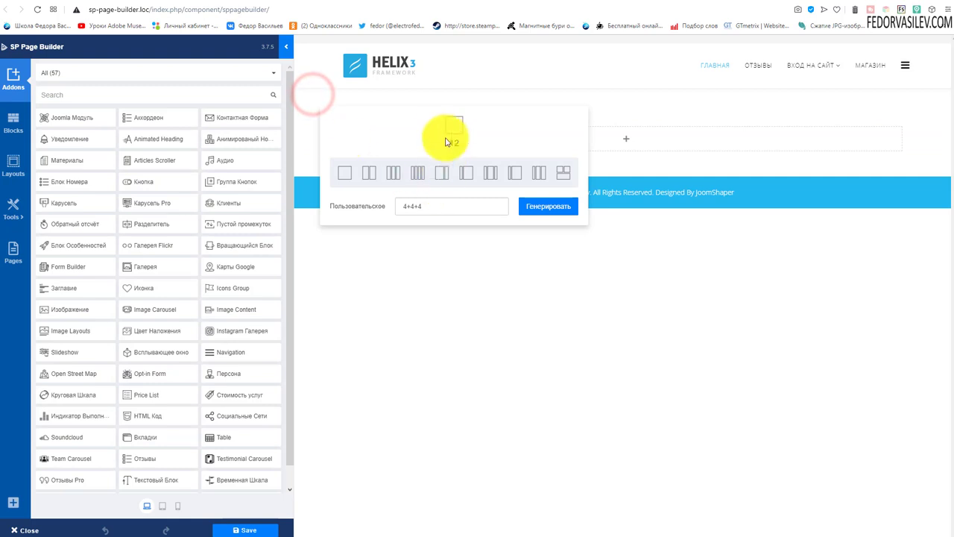
left_click(394, 174)
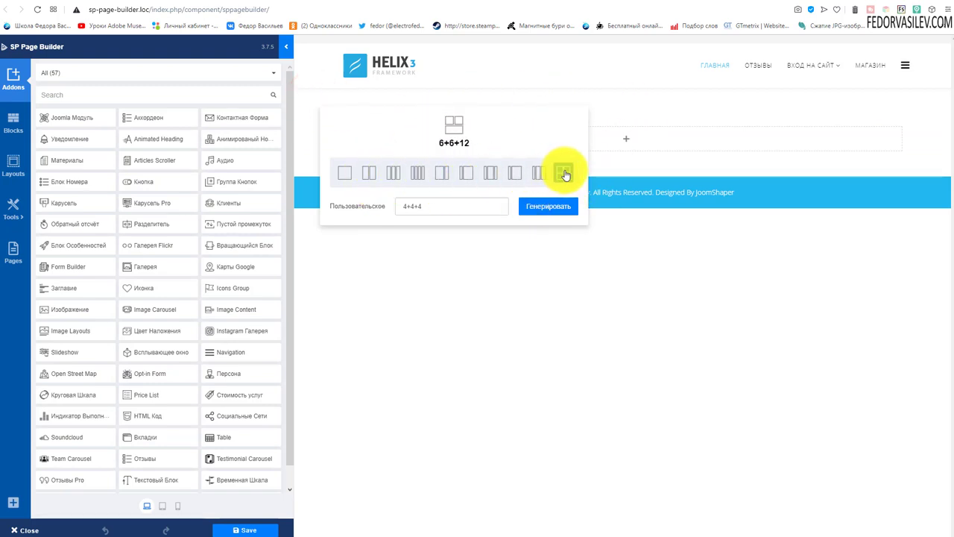
left_click(383, 194)
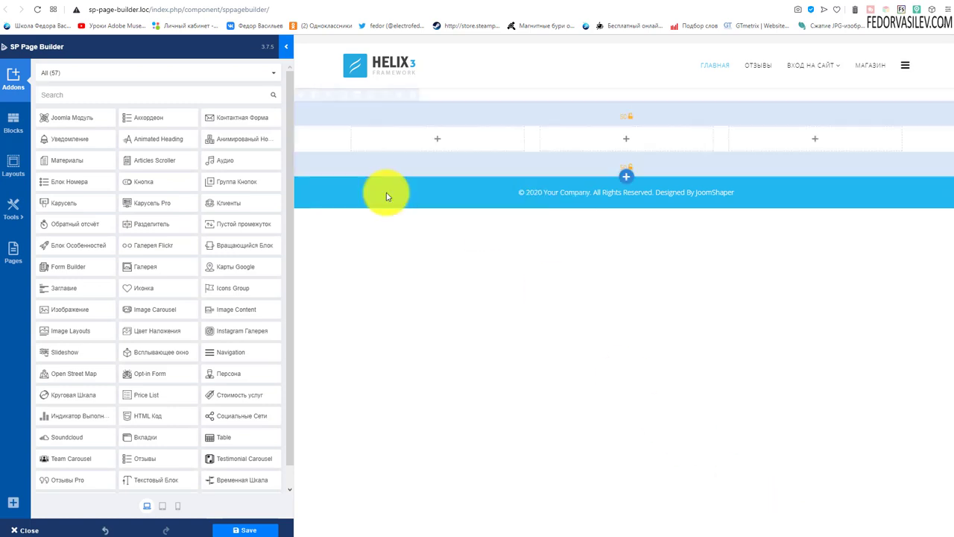
Step: Try a 100 px gap between the section's columns, then set Gap Between Columns to 0 px
left_click(464, 123)
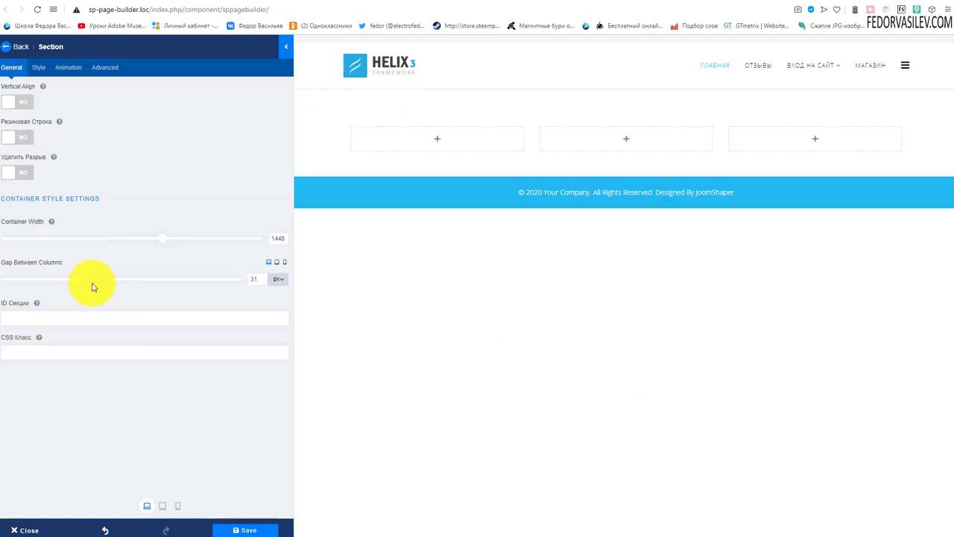
mouse_move(362, 117)
left_click_drag(76, 278, 363, 191)
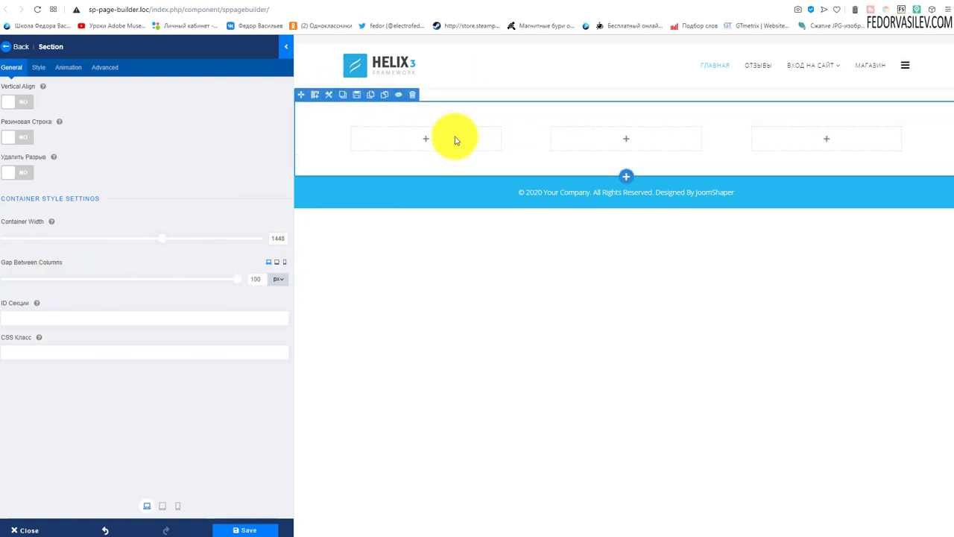
left_click_drag(230, 284, 2, 279)
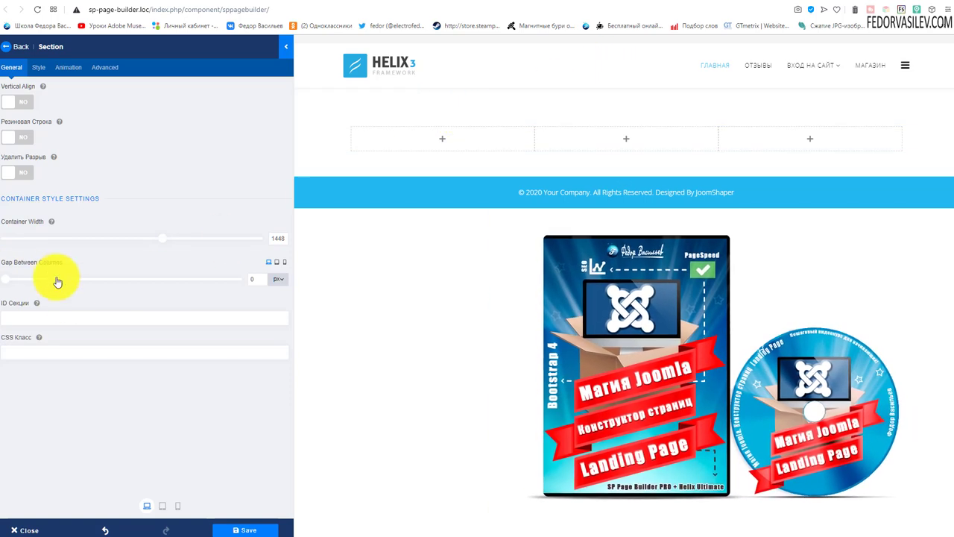
left_click_drag(7, 278, 43, 279)
left_click(9, 281)
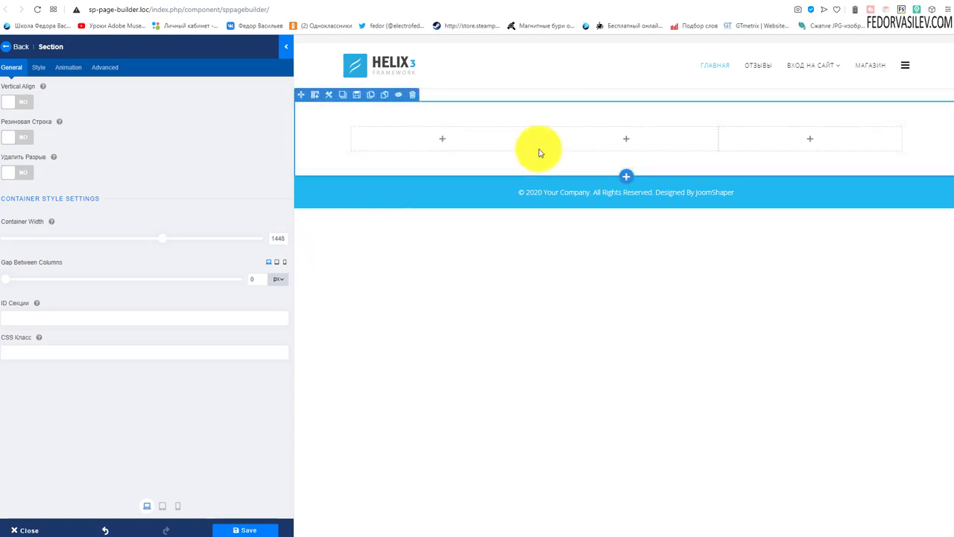
Step: Add an Изображение addon with its default picture to the first column of the row
left_click(440, 139)
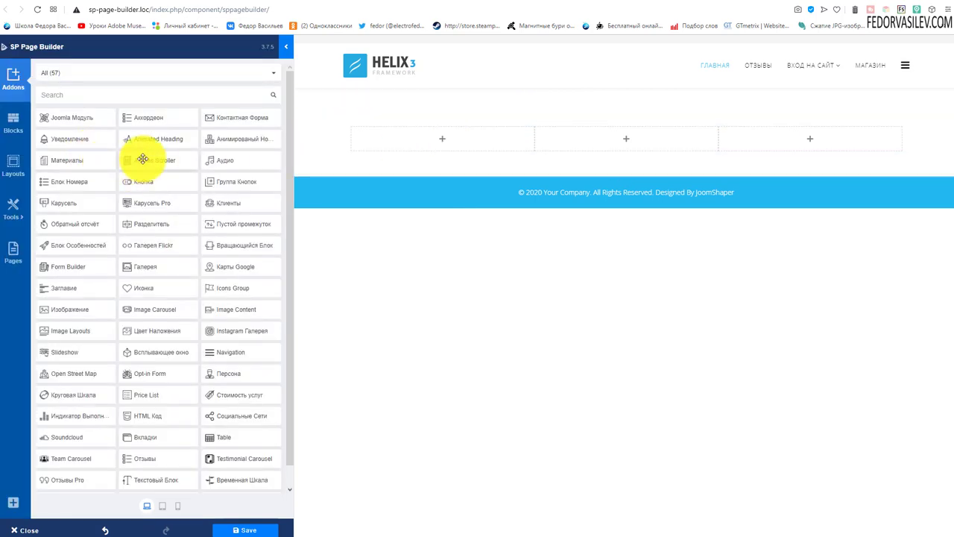
left_click_drag(142, 159, 446, 139)
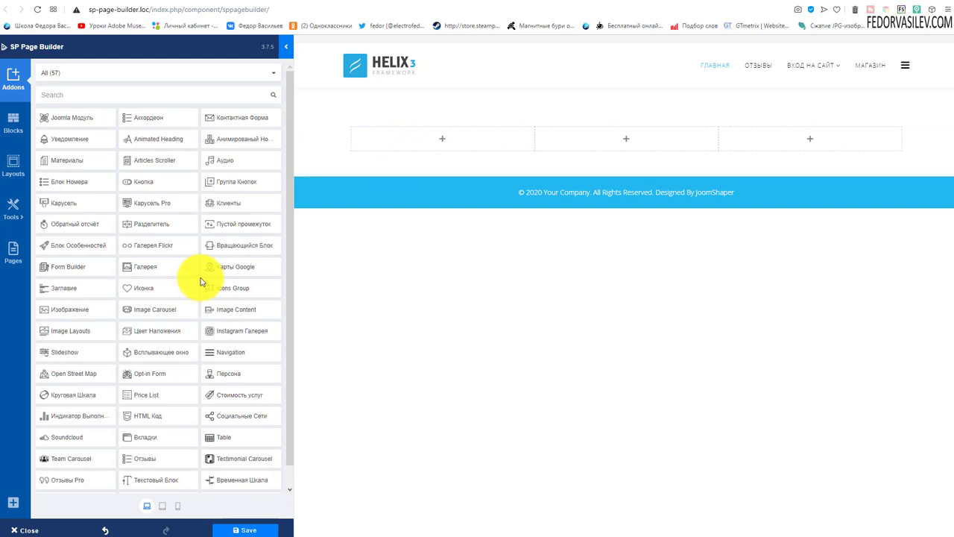
left_click_drag(86, 310, 414, 143)
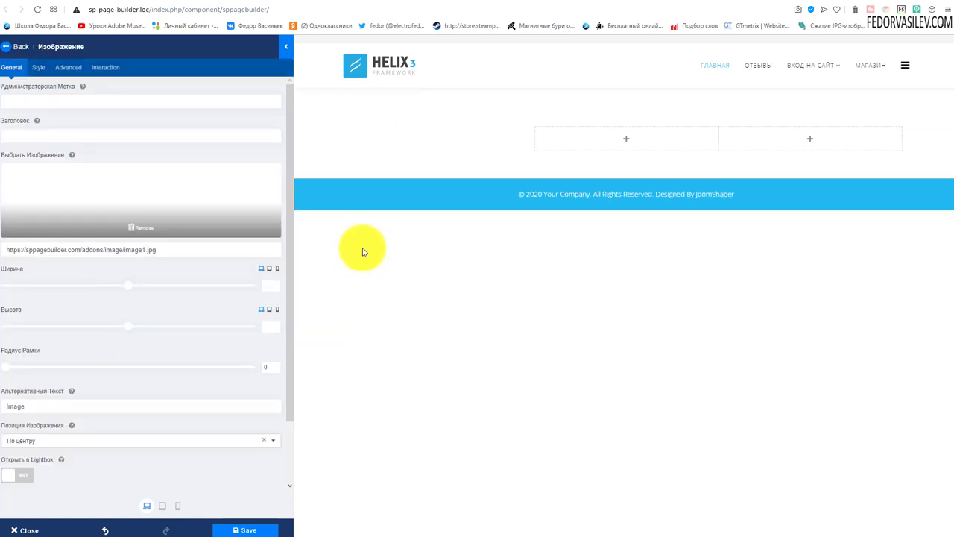
Step: Duplicate the image in the first column, try to move the copy into the second column, and delete the copy
mouse_move(422, 145)
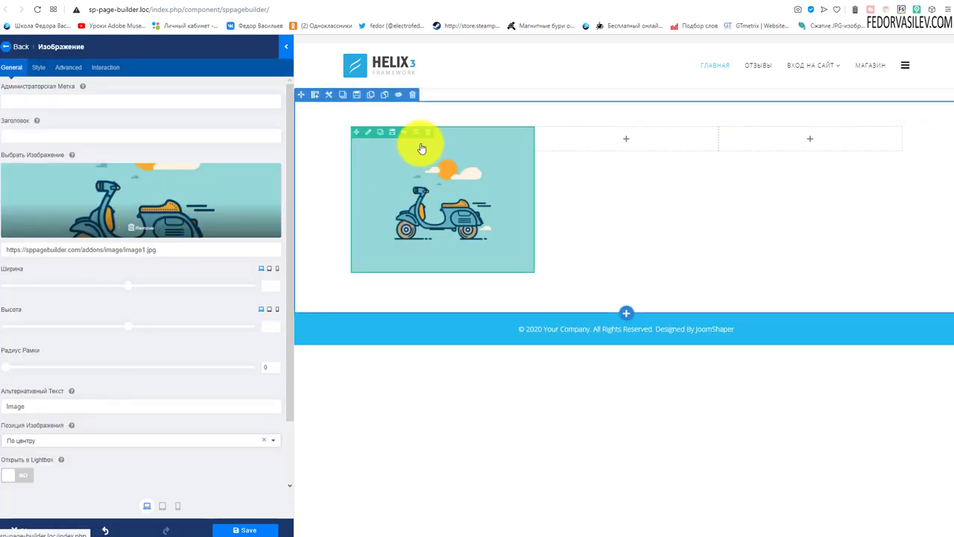
left_click(381, 134)
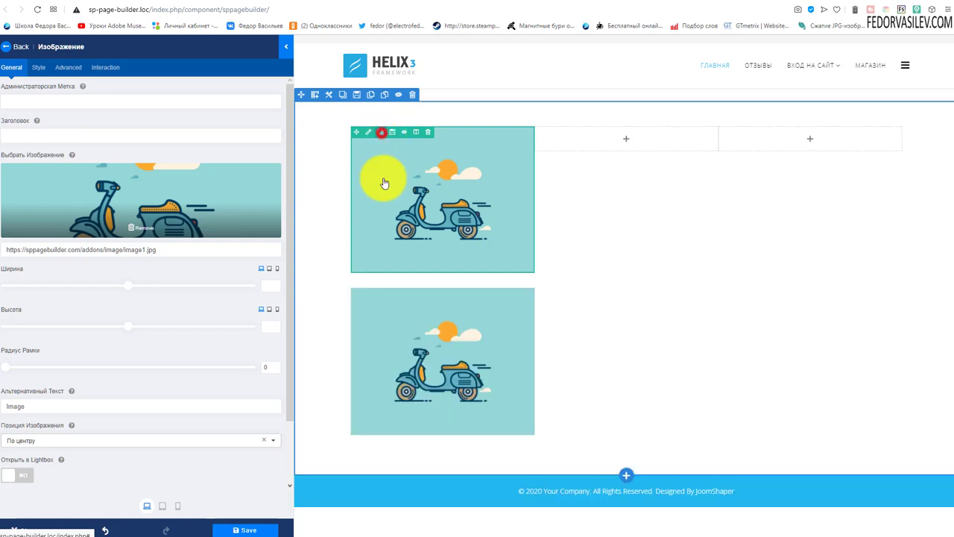
left_click_drag(415, 345, 631, 142)
left_click_drag(422, 336, 624, 152)
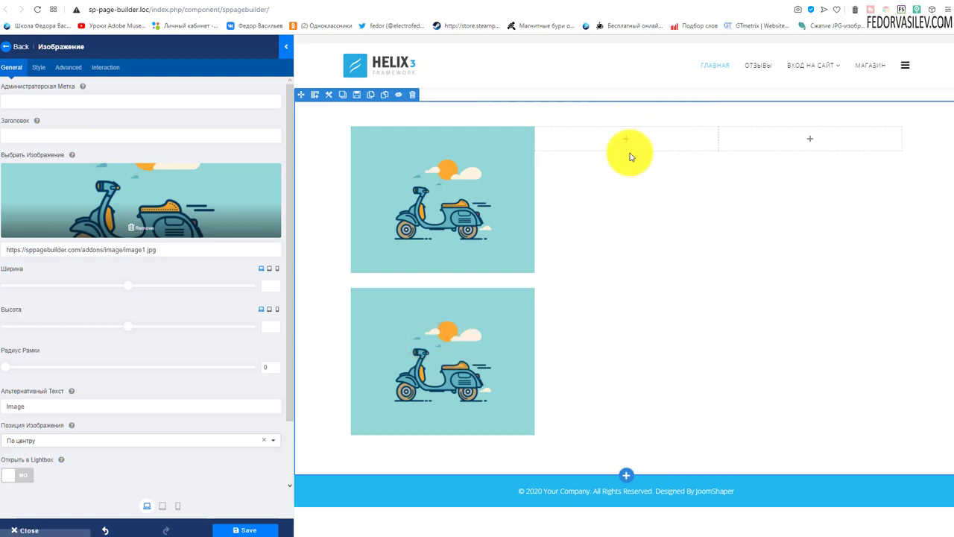
left_click(629, 141)
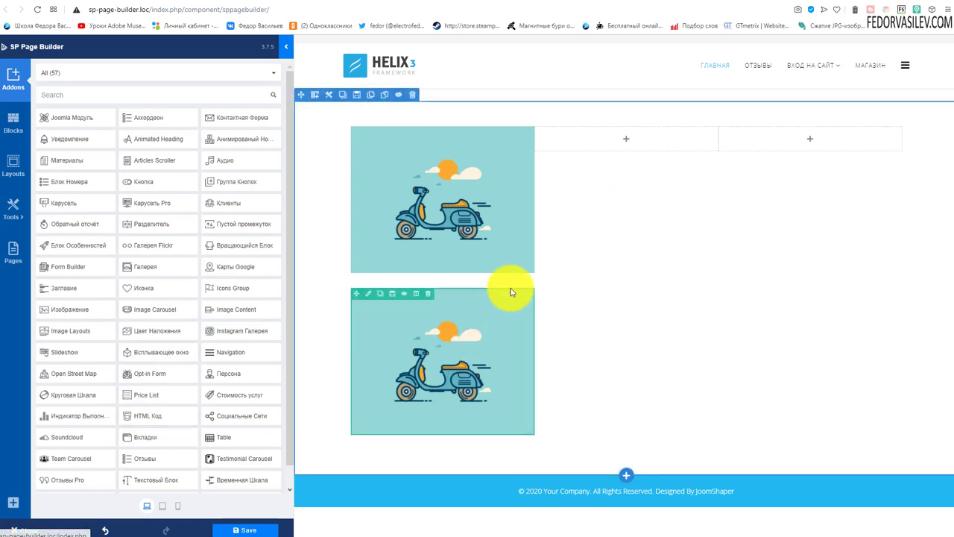
left_click(428, 293)
left_click(548, 72)
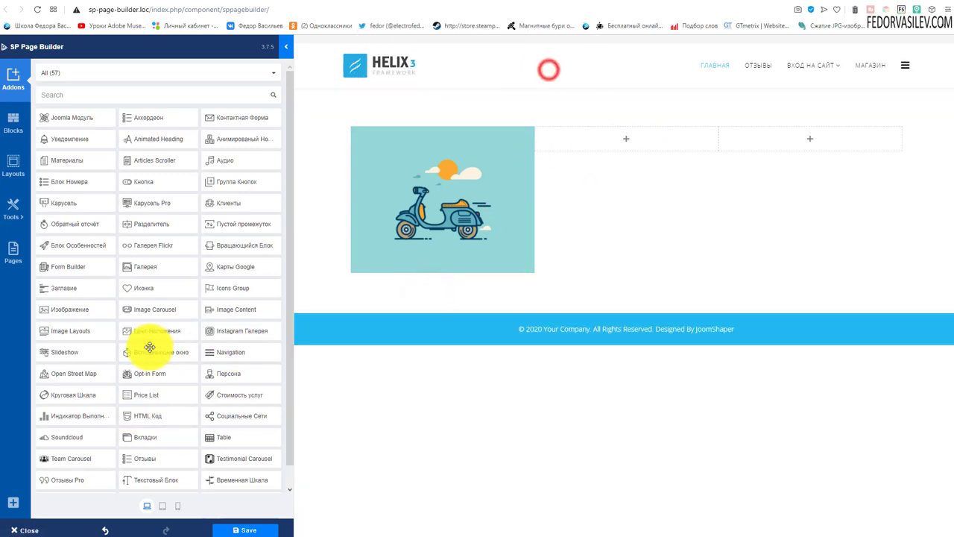
Step: Add an Изображение addon with its default picture to both the second and the third column
left_click_drag(67, 312, 634, 148)
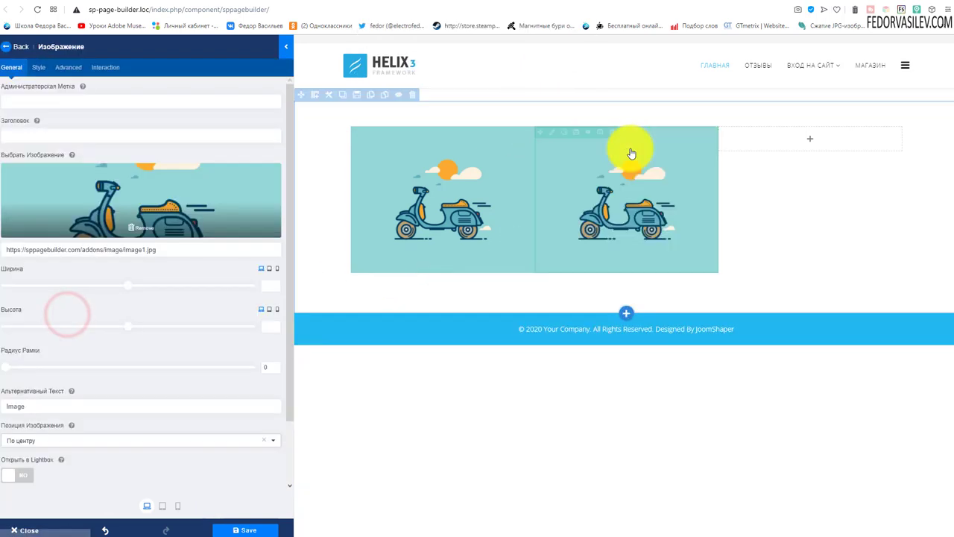
left_click(808, 139)
left_click_drag(73, 313, 790, 153)
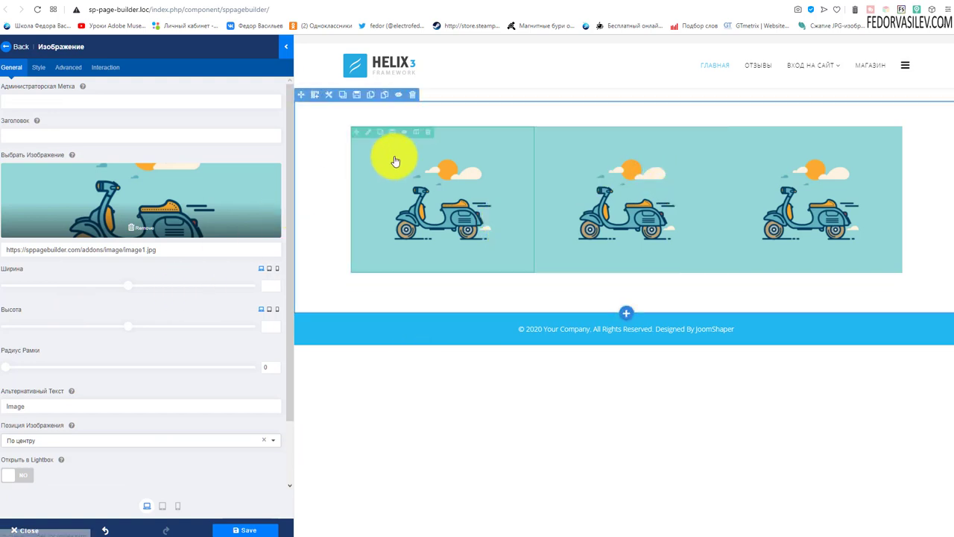
Step: Set Gap Between Columns to about 96 px in the settings of the section holding the three images
left_click(328, 95)
mouse_move(11, 282)
left_mouse_down()
mouse_move(294, 278)
mouse_move(19, 309)
mouse_move(299, 279)
mouse_move(8, 292)
left_mouse_up()
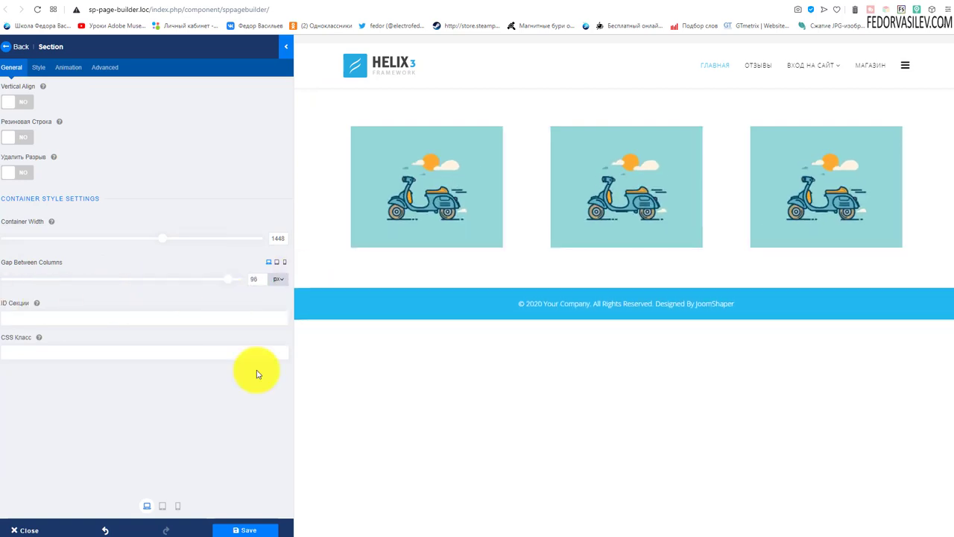
Step: Try the Удалить Разрыв and Резиновая Строка options on the section, switching each one off again
left_click(28, 174)
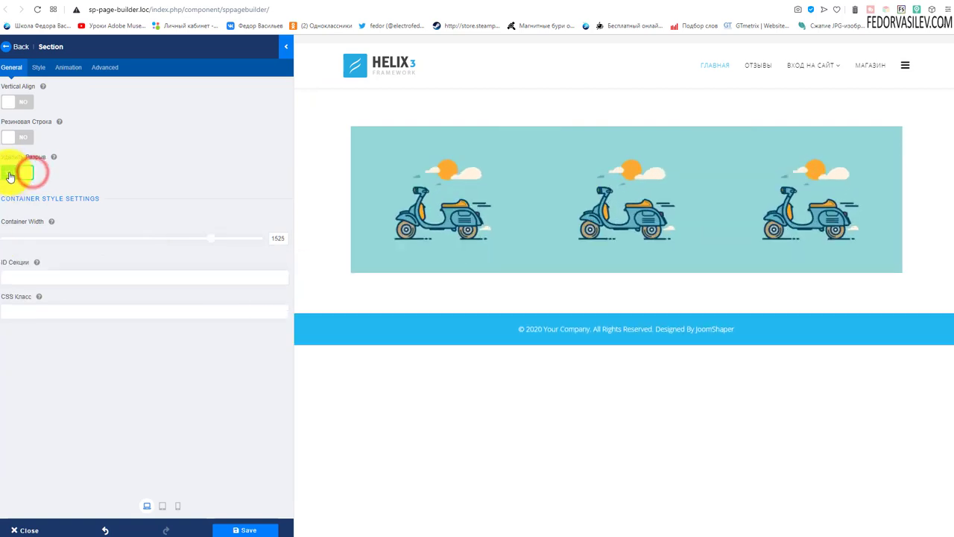
left_click(28, 174)
left_click(28, 140)
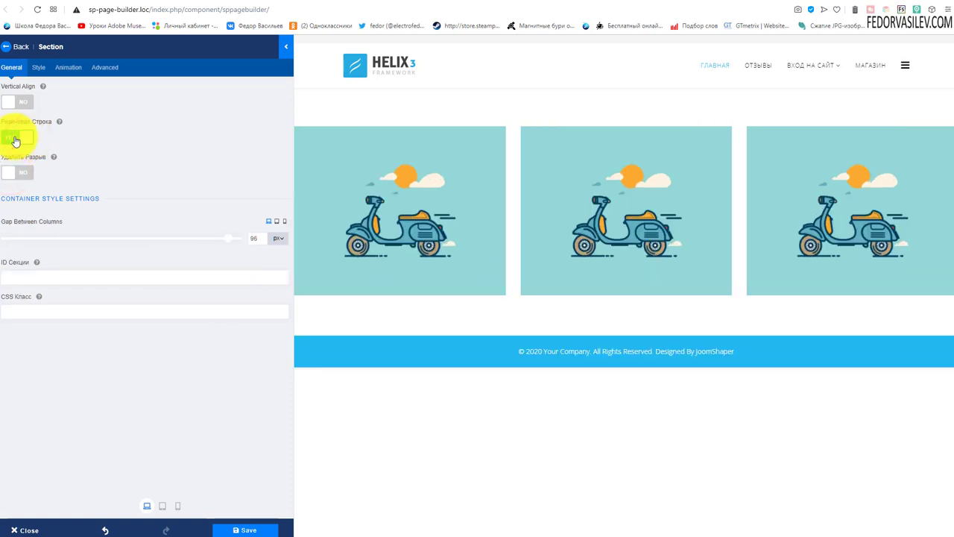
left_click(15, 139)
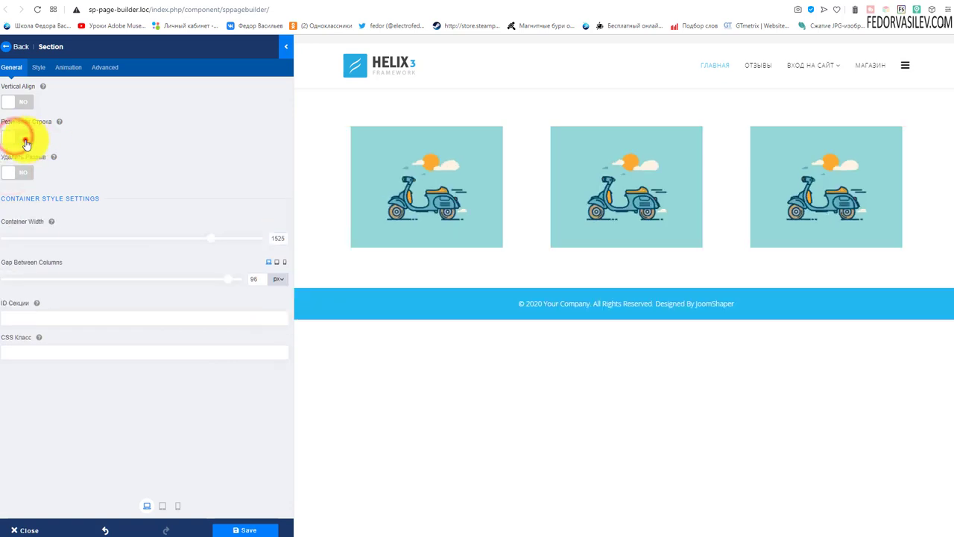
left_click(14, 140)
left_click(9, 137)
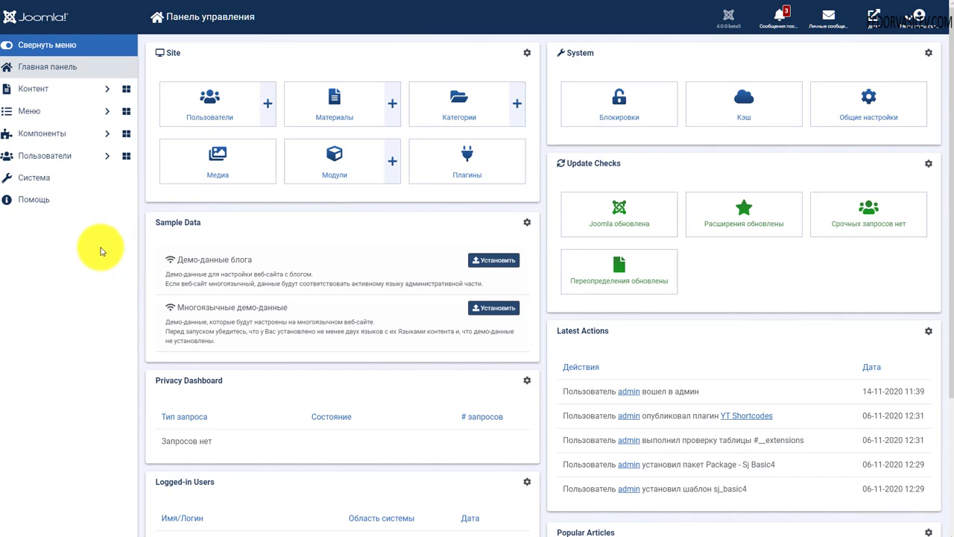
Step: Install the SP Page Builder Pro package on the Joomla 4 site by uploading its file, and check the installation result
left_click(41, 184)
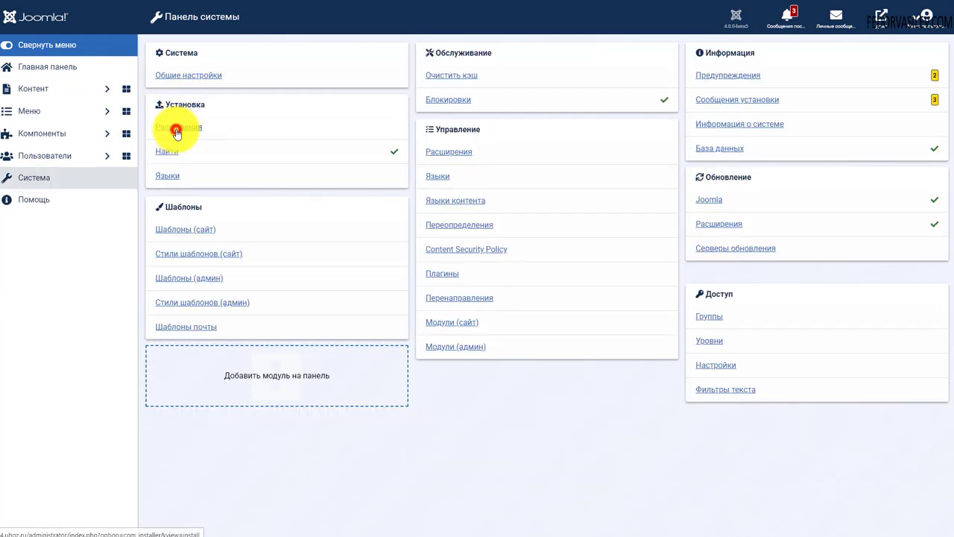
left_click(176, 131)
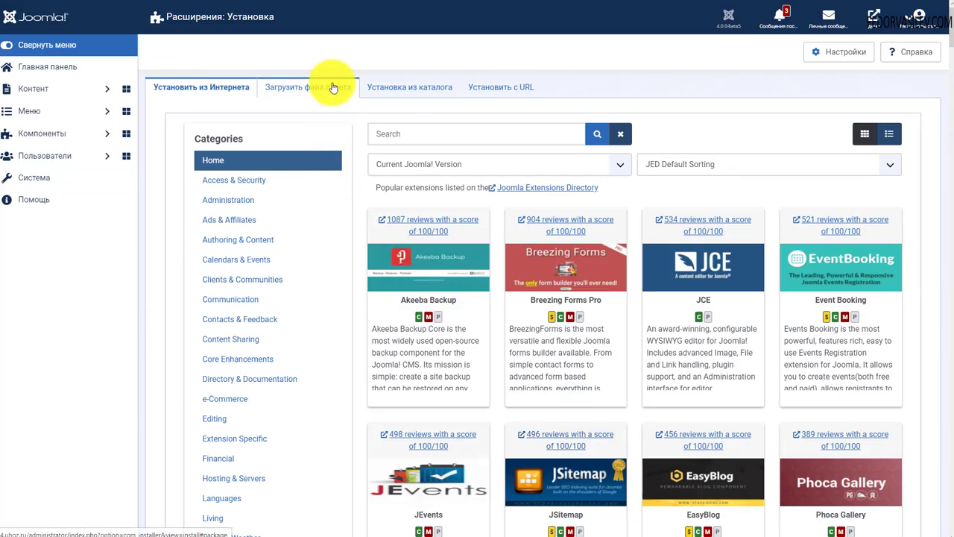
left_click(297, 91)
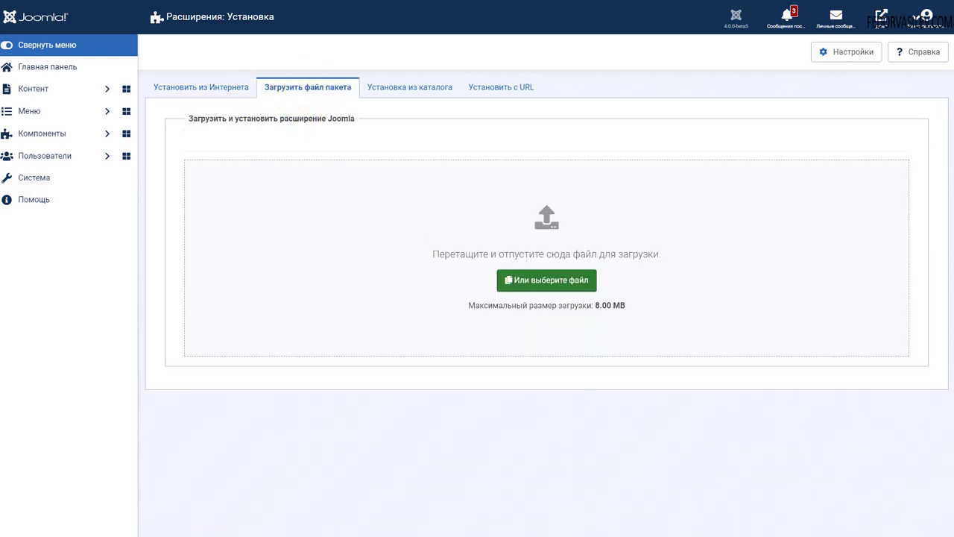
left_click_drag(17, 512, 379, 230)
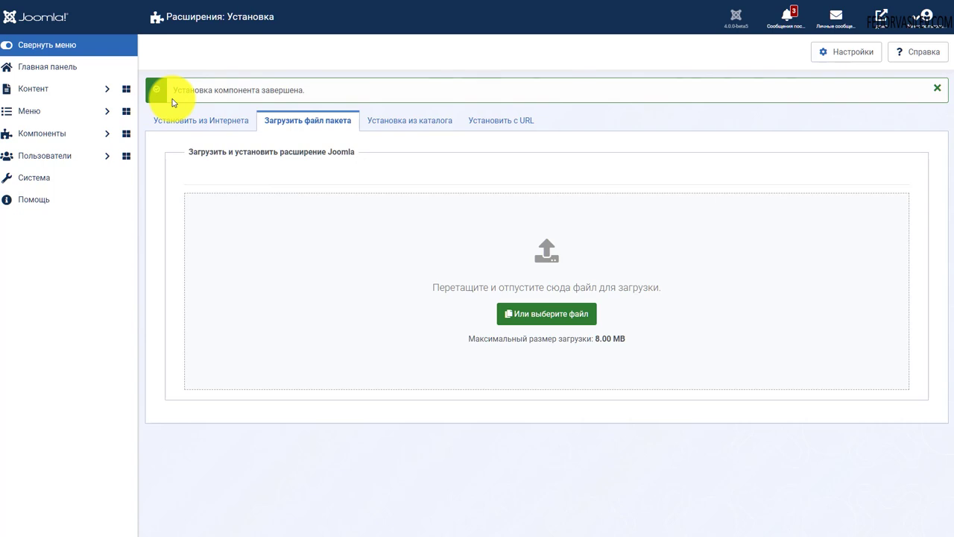
double_click(278, 90)
left_click_drag(278, 90, 155, 88)
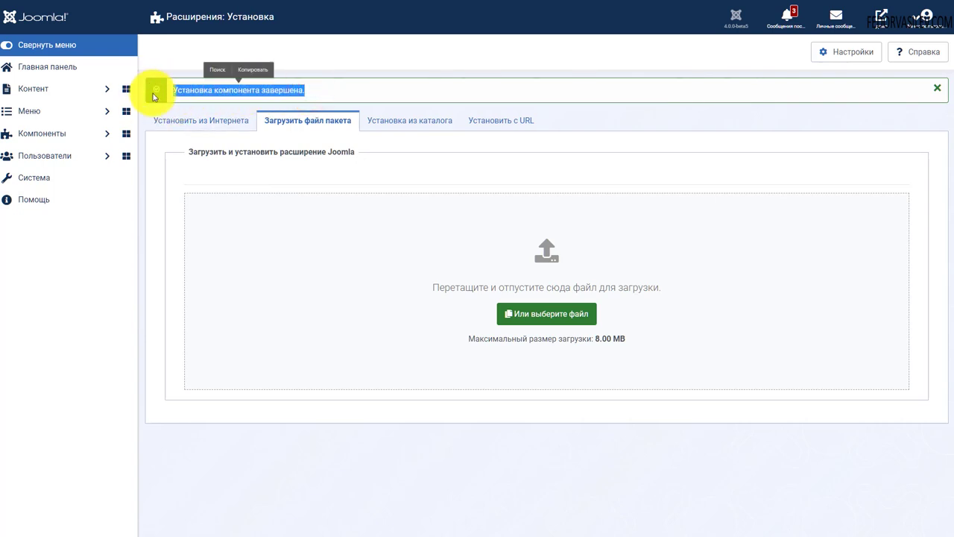
Step: Create a new page titled Главная in SP Page Builder Pro on the Joomla 4 site
left_click(52, 136)
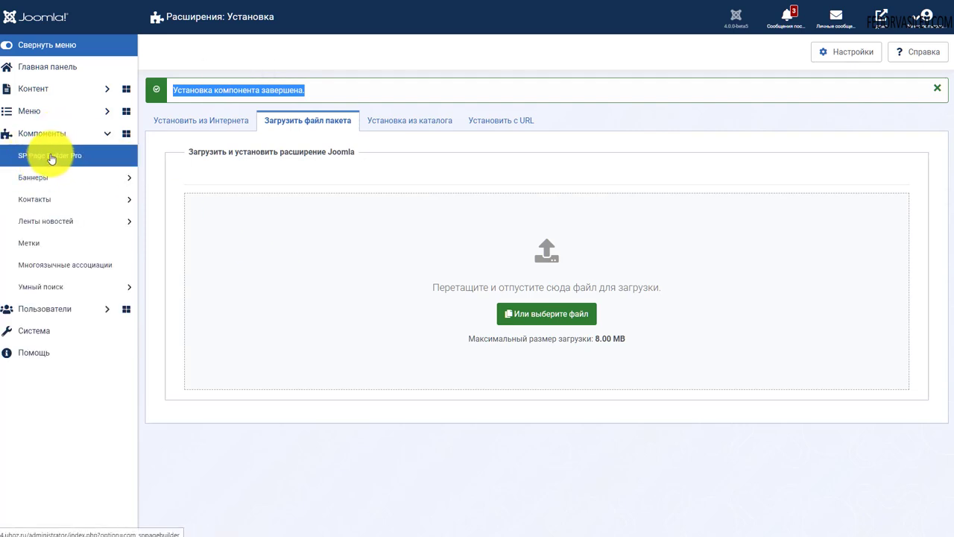
left_click(51, 158)
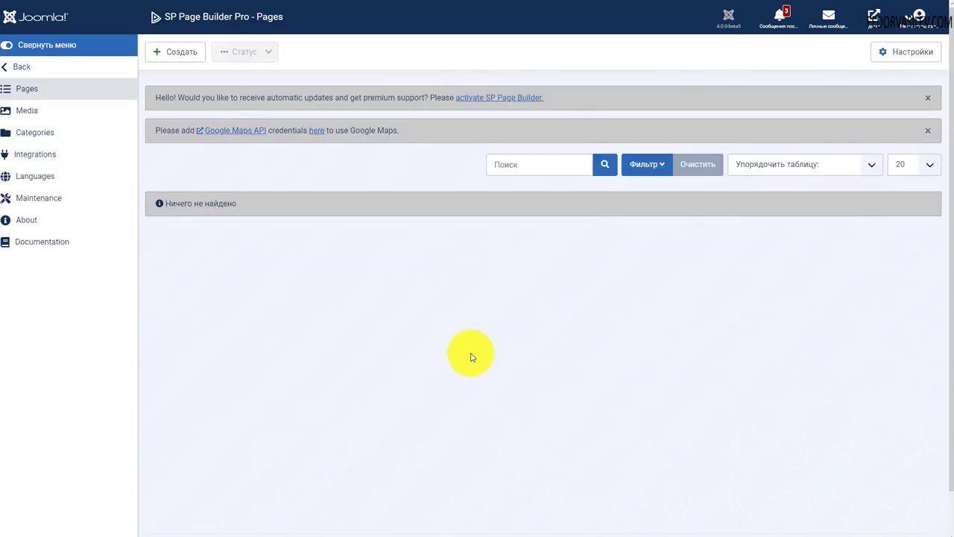
left_click(174, 57)
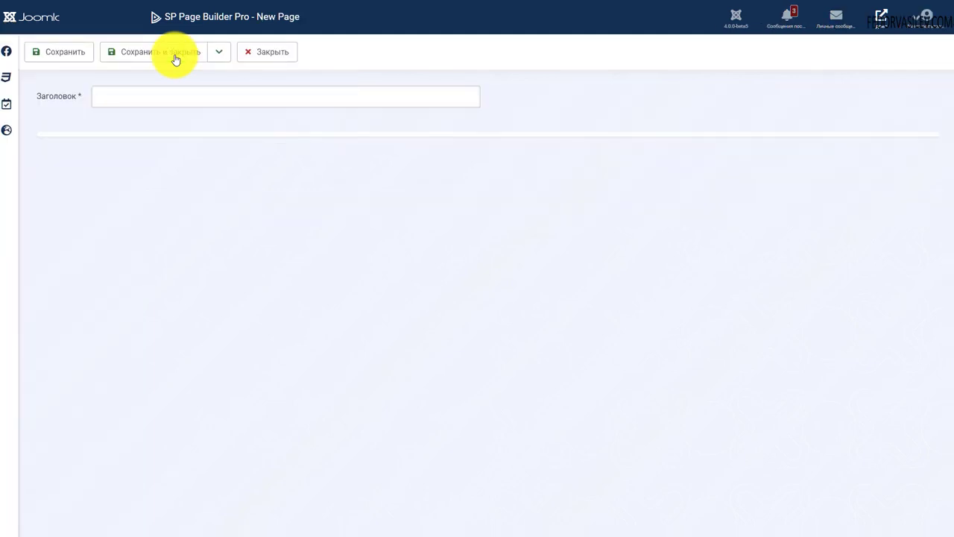
left_click(123, 92)
left_click(109, 122)
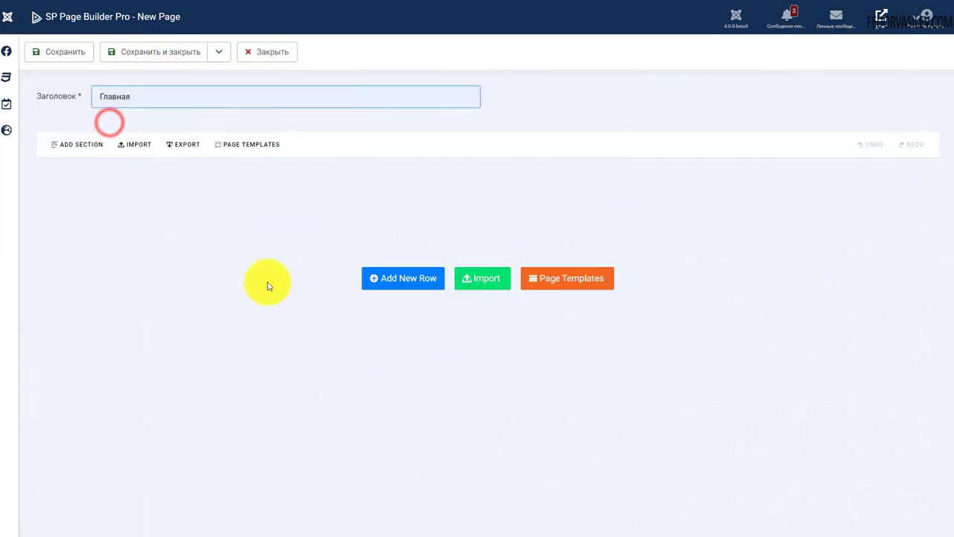
Step: Add a single-column row to the new page and look over the list of addons available for it
left_click(406, 287)
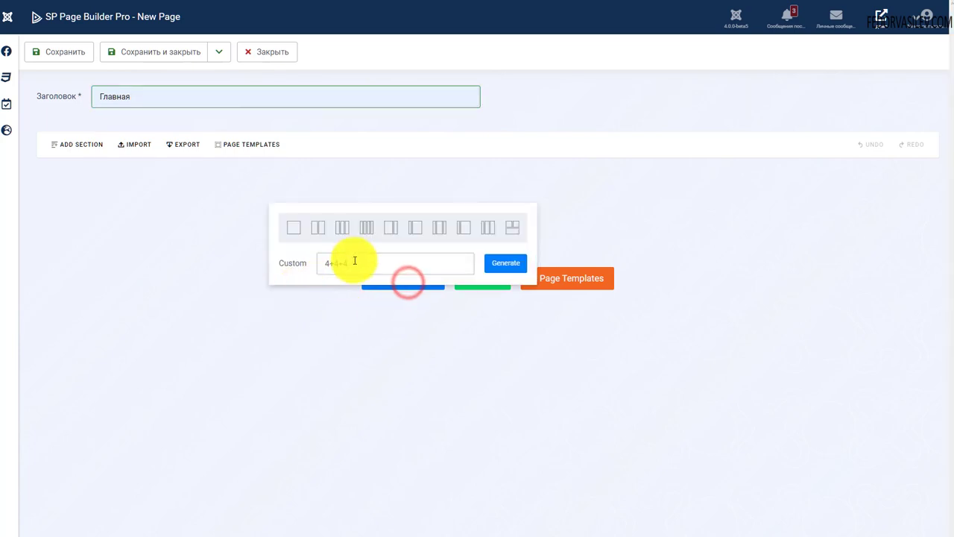
left_click(293, 227)
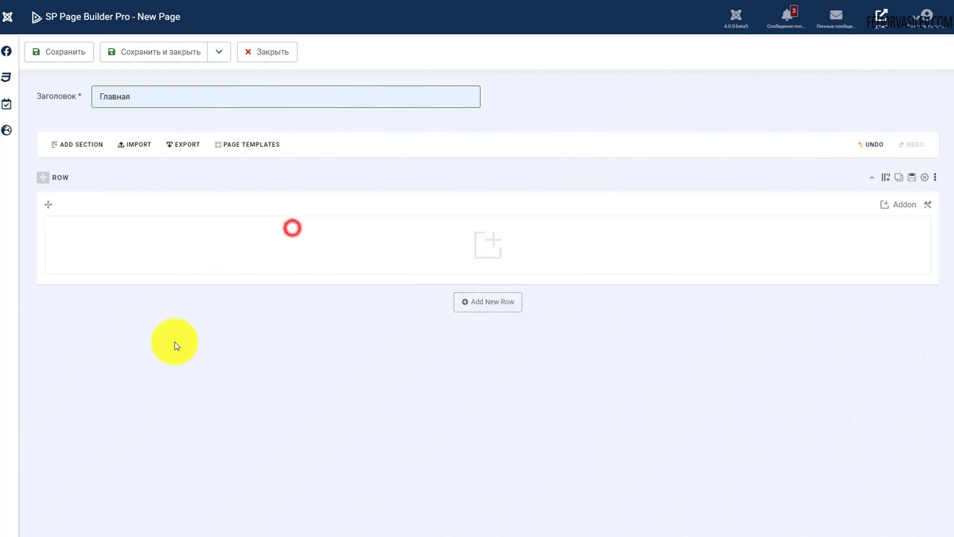
left_click(488, 251)
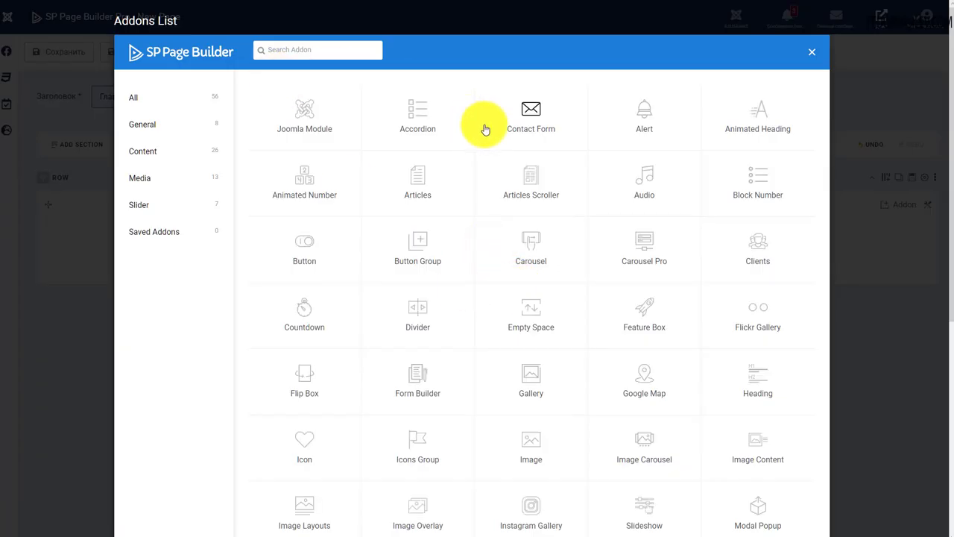
left_click(810, 52)
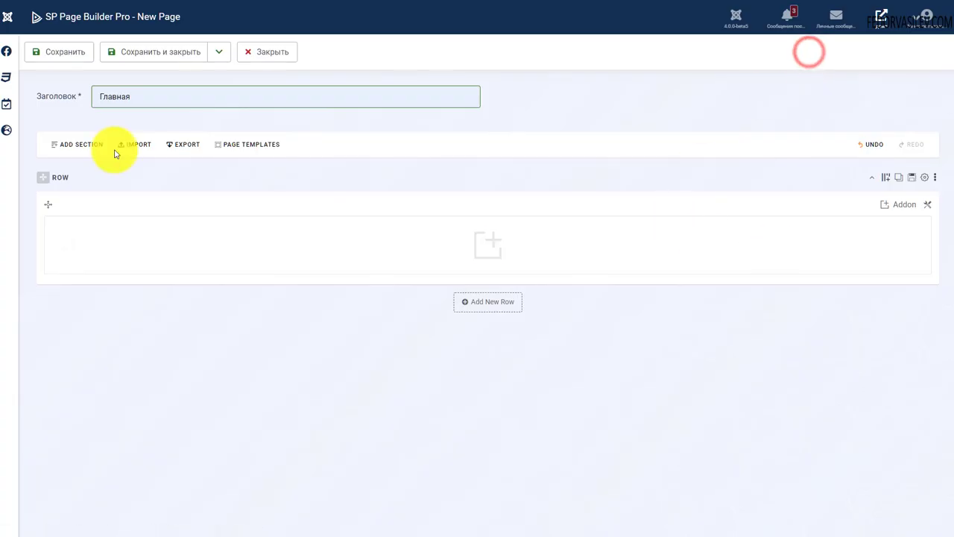
Step: Save and close the Главная page and try to open it in the Frontend Editor from the page list
left_click(141, 59)
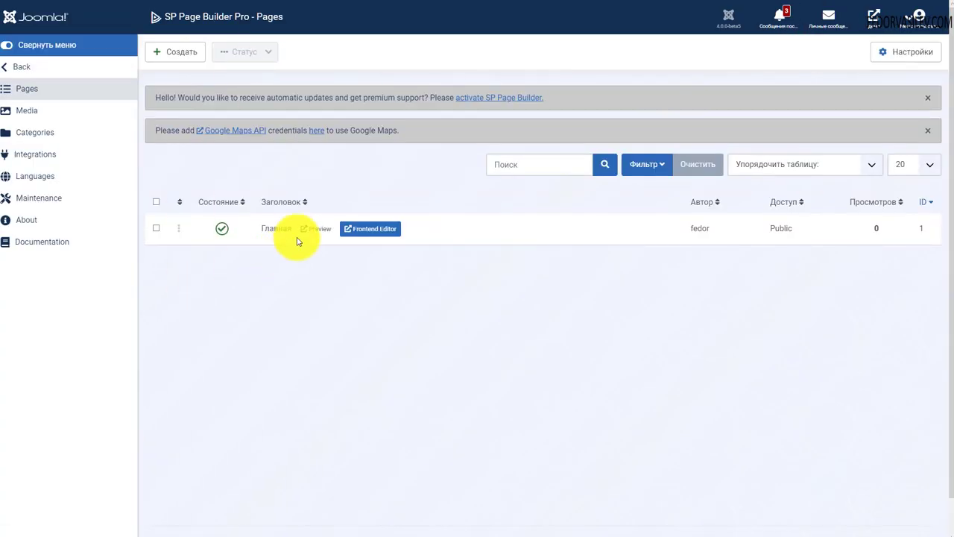
left_click(364, 237)
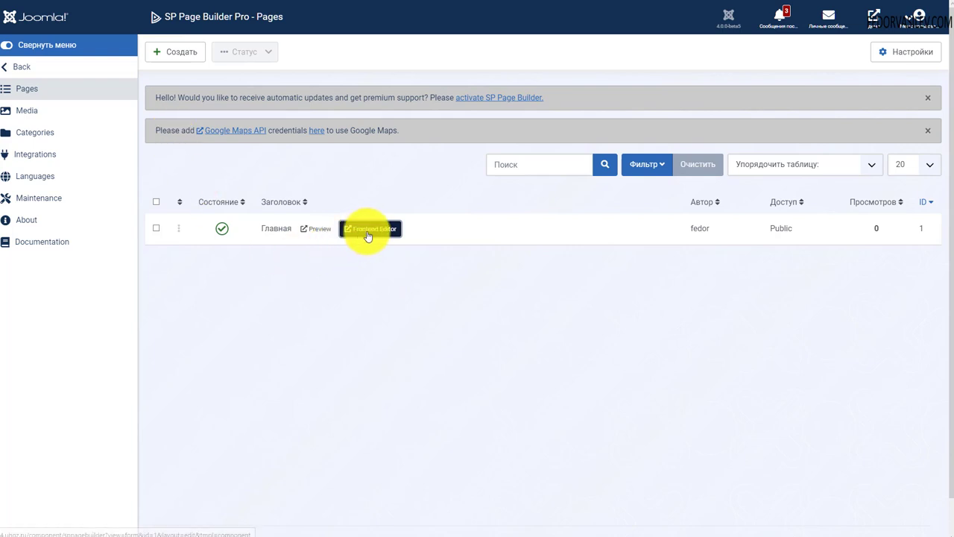
Step: Change the menu item type of the Главная item in Main Menu to the SP Page Builder Page type
left_click(11, 66)
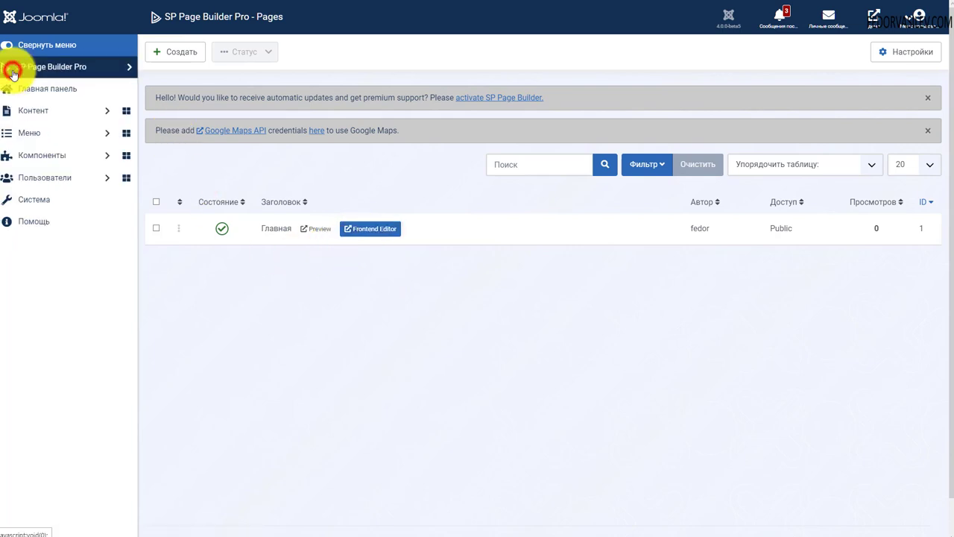
left_click(42, 136)
left_click(38, 154)
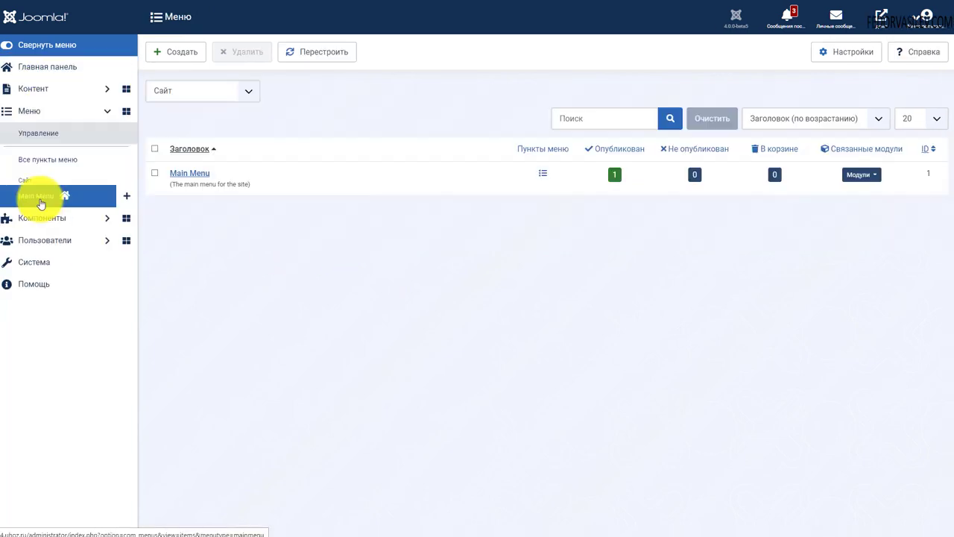
left_click(40, 202)
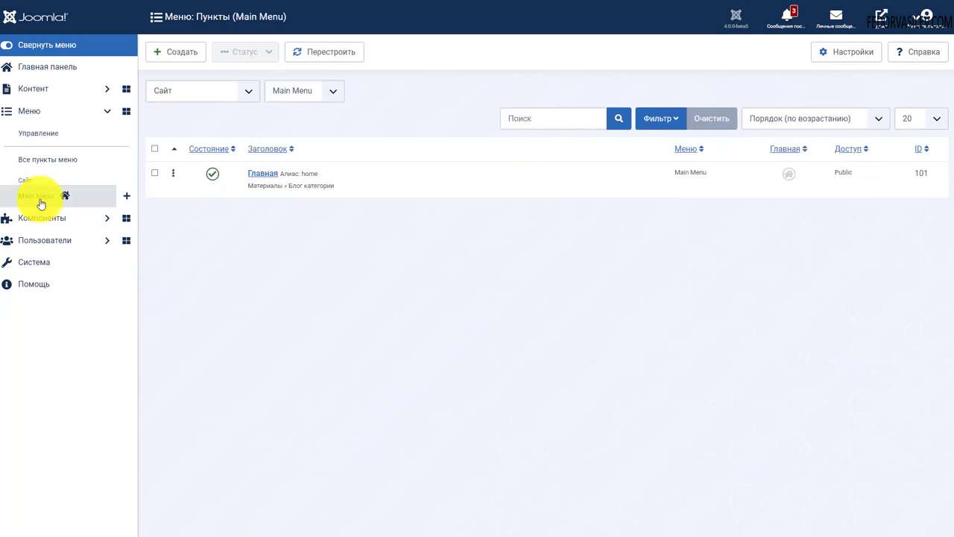
left_click(261, 174)
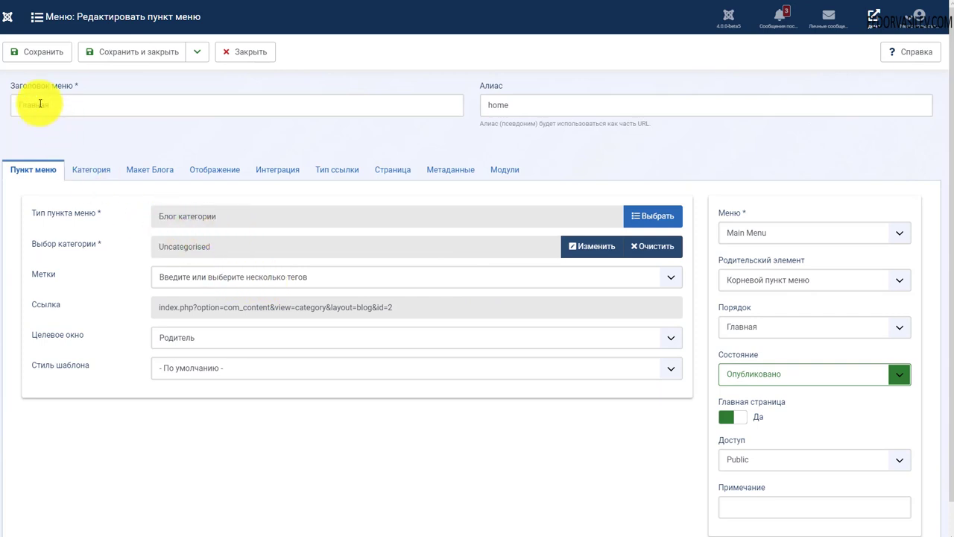
left_click(662, 216)
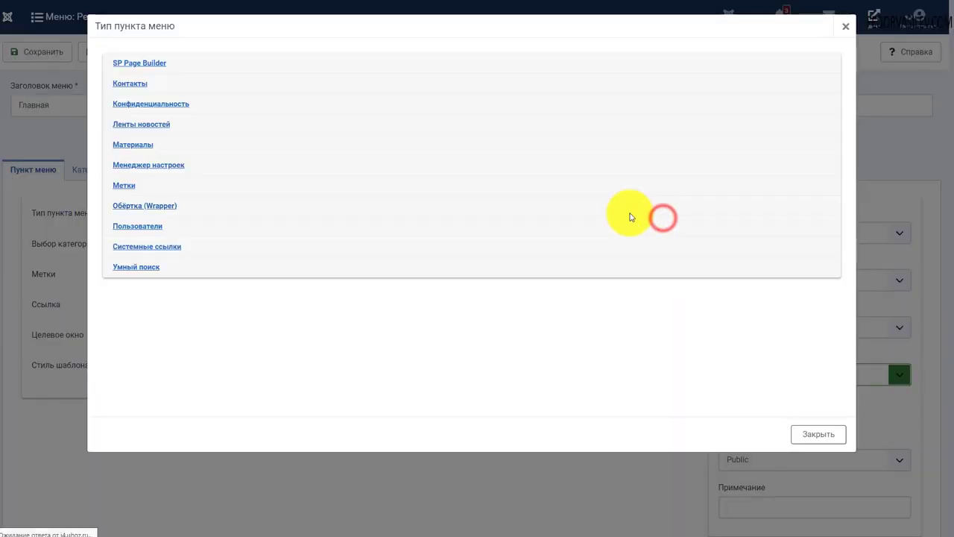
left_click(143, 61)
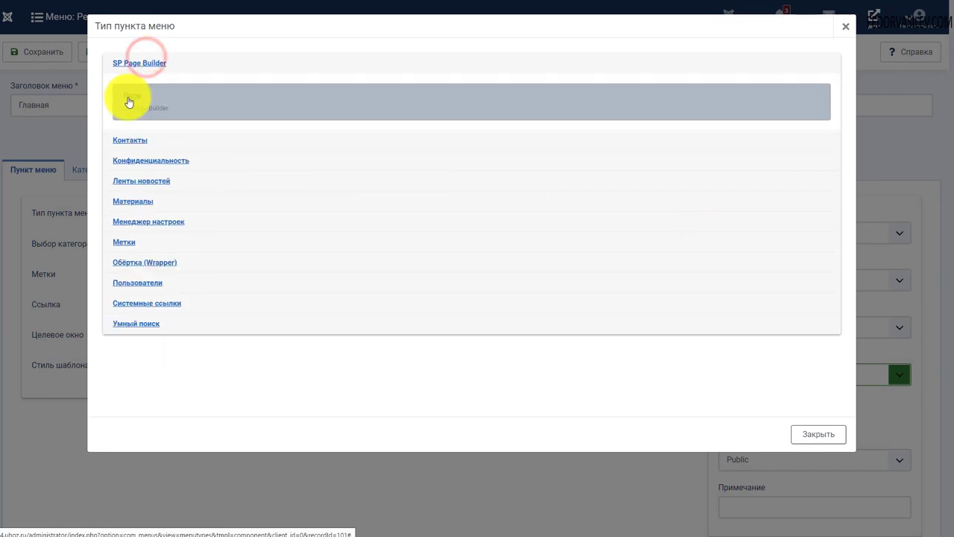
left_click(128, 102)
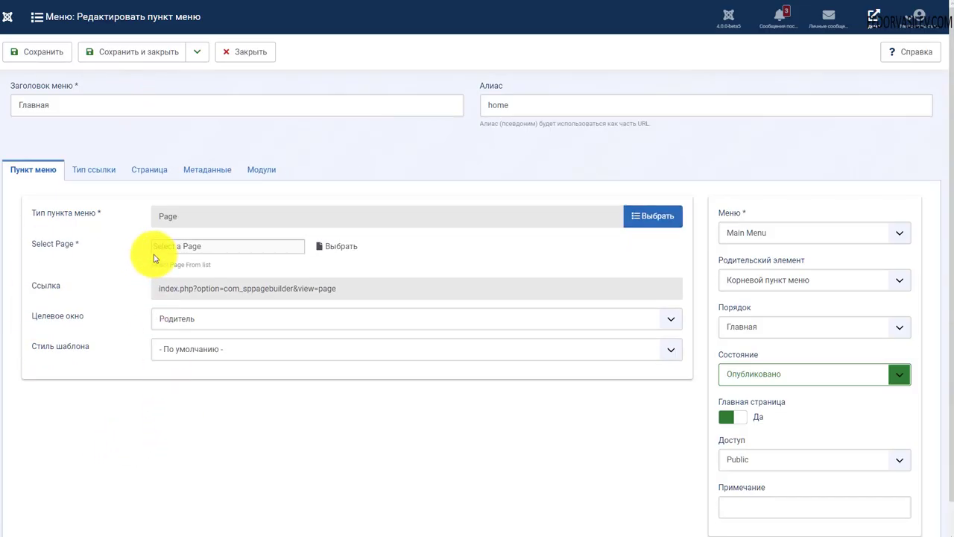
Step: Select the Главная page for the menu item, and save and close the item
left_click(329, 246)
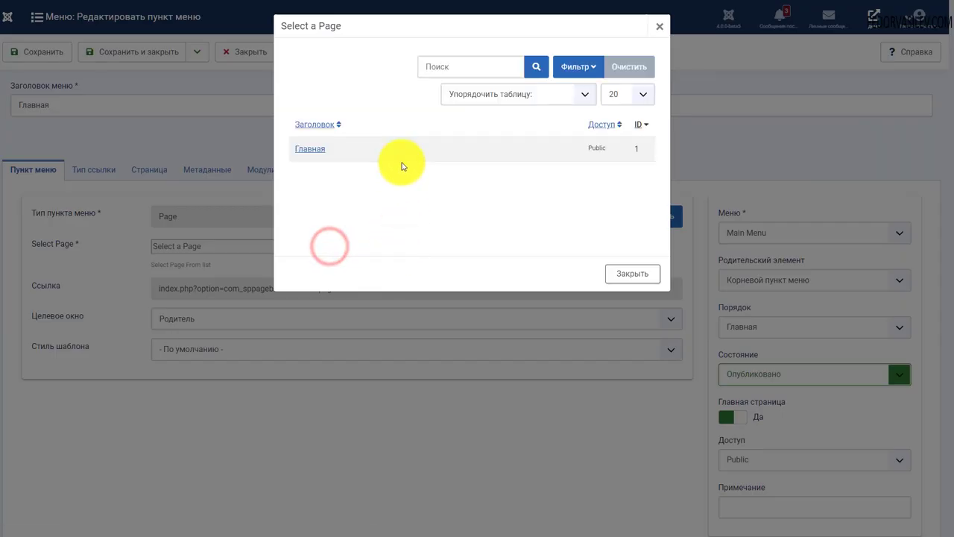
left_click(308, 149)
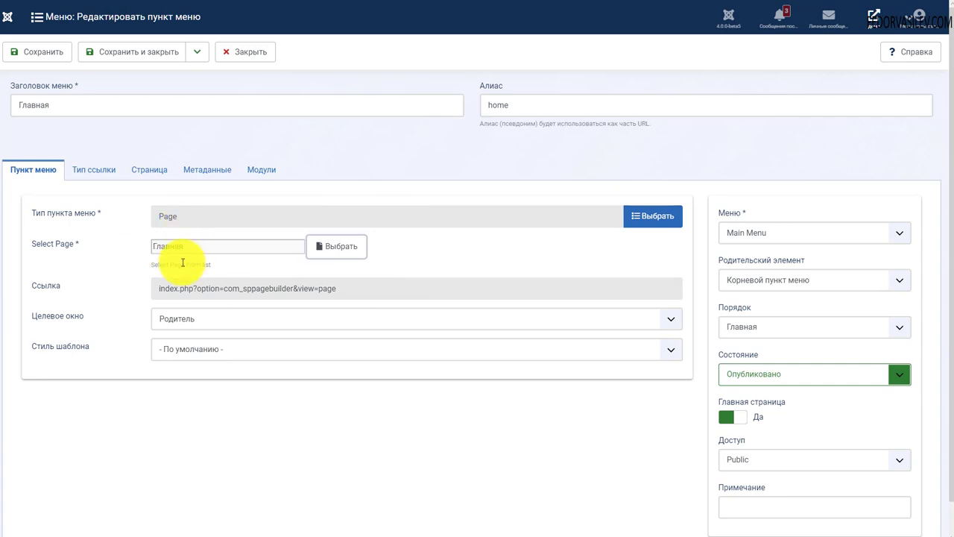
left_click(114, 65)
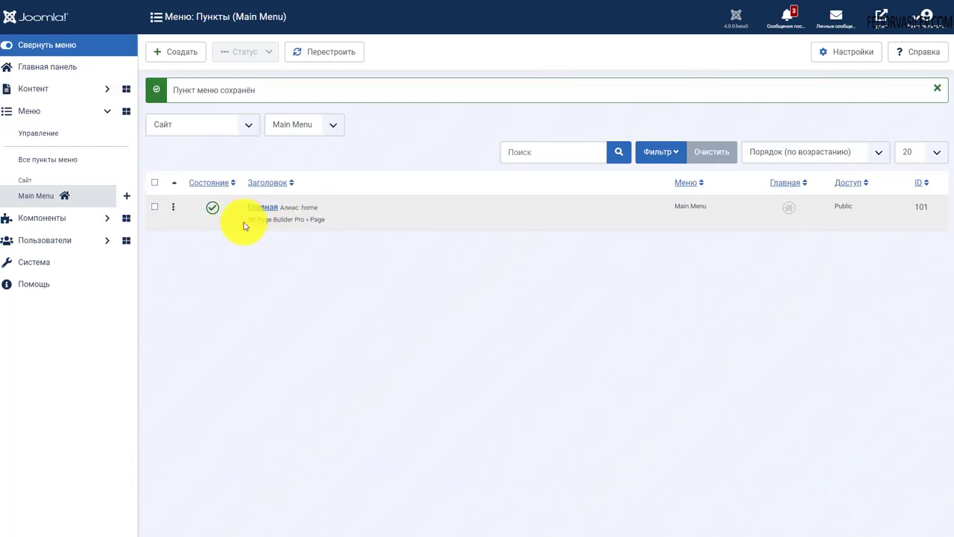
Step: Return to the SP Page Builder Pro page list, try the Frontend Editor on the Главная page, and close the opened tab
left_click(42, 222)
left_click(43, 157)
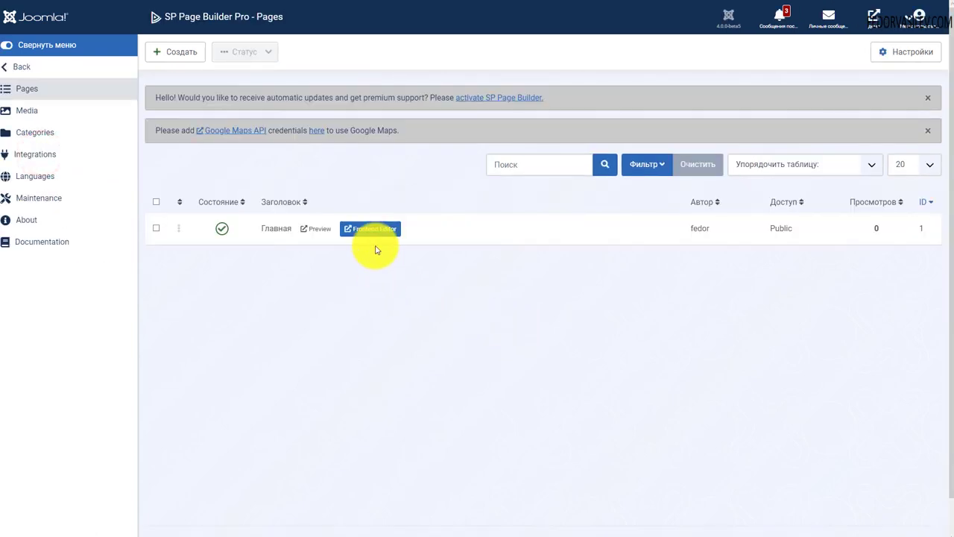
left_click(386, 230)
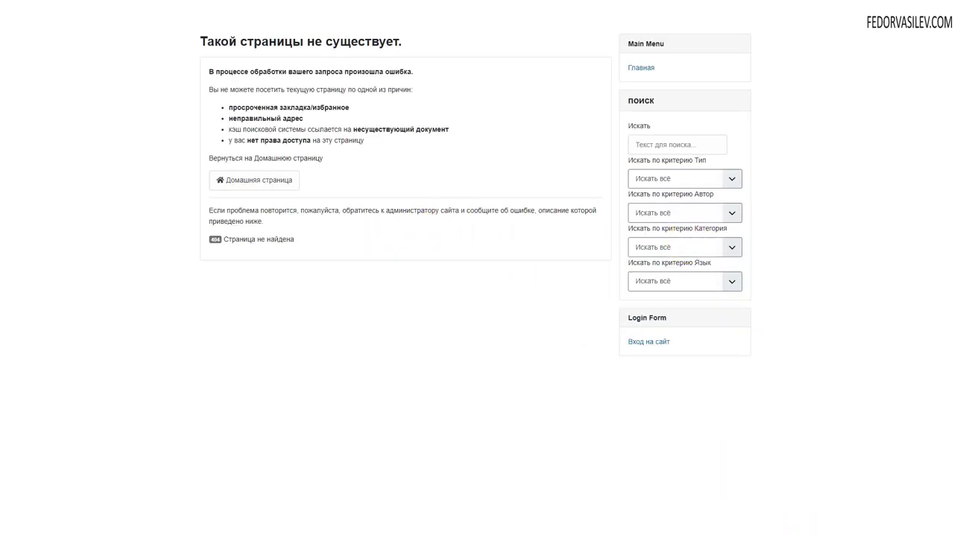
key("ctrl+w")
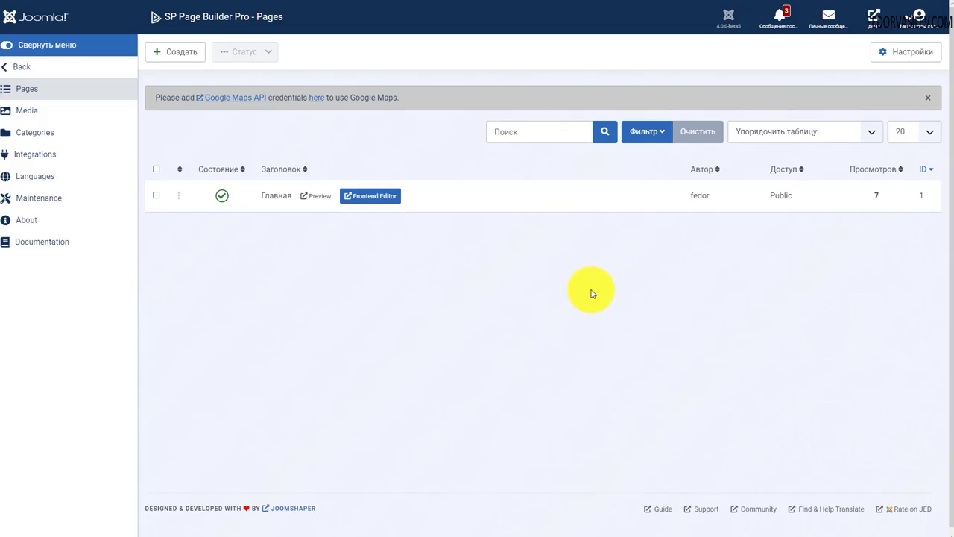
Step: Try the Frontend Editor on the Главная page again and read the heading of the page that opens
left_click(375, 196)
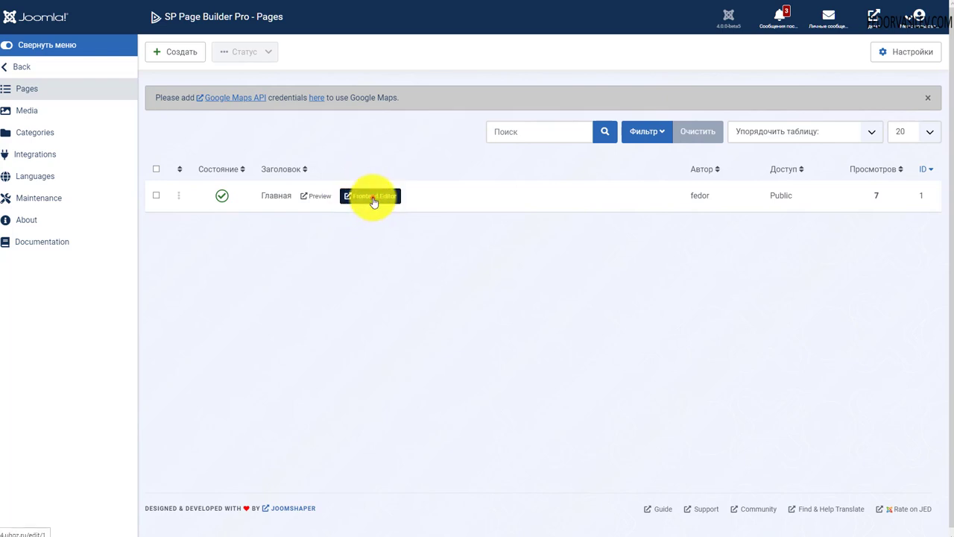
left_click(374, 198)
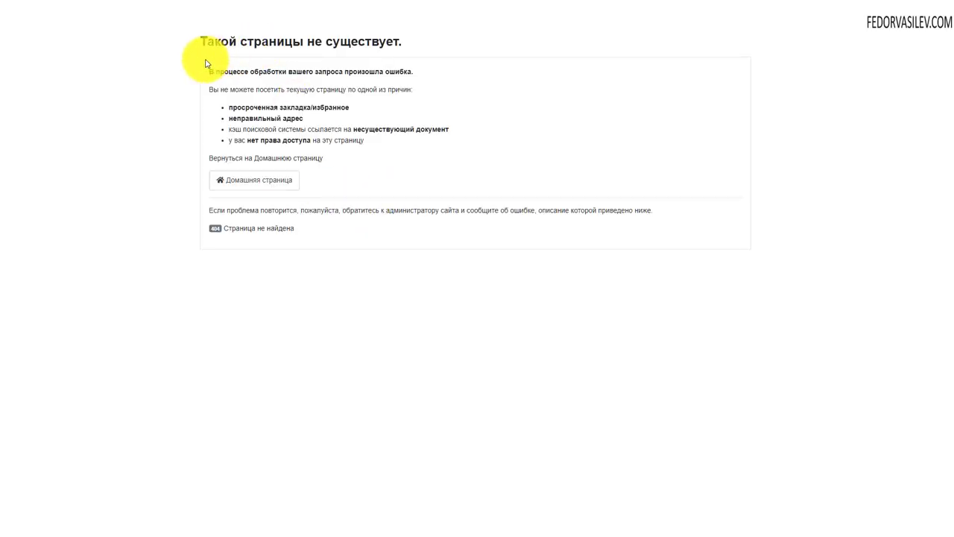
left_click_drag(223, 41, 399, 42)
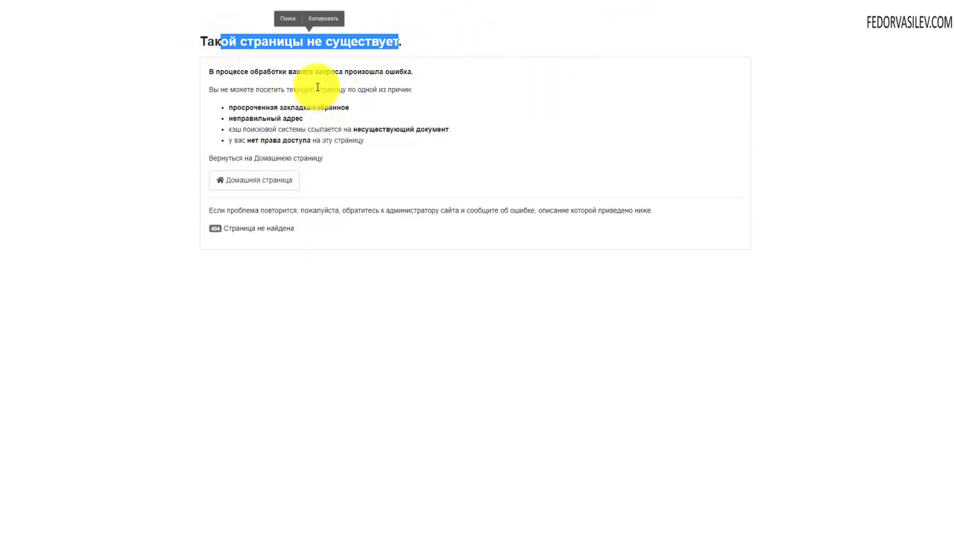
left_click(415, 42)
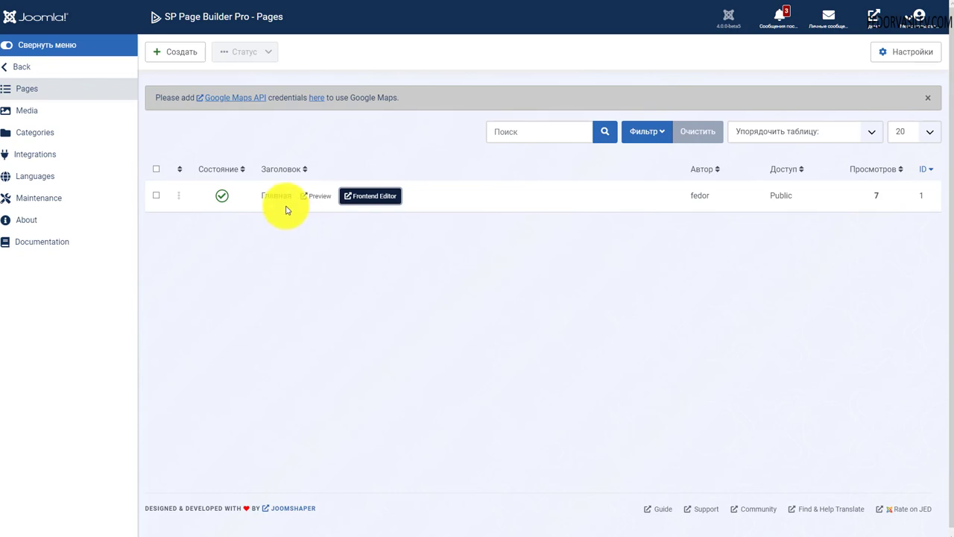
Step: Open the Главная page in the backend editor and check the addons list for its row
left_click(274, 196)
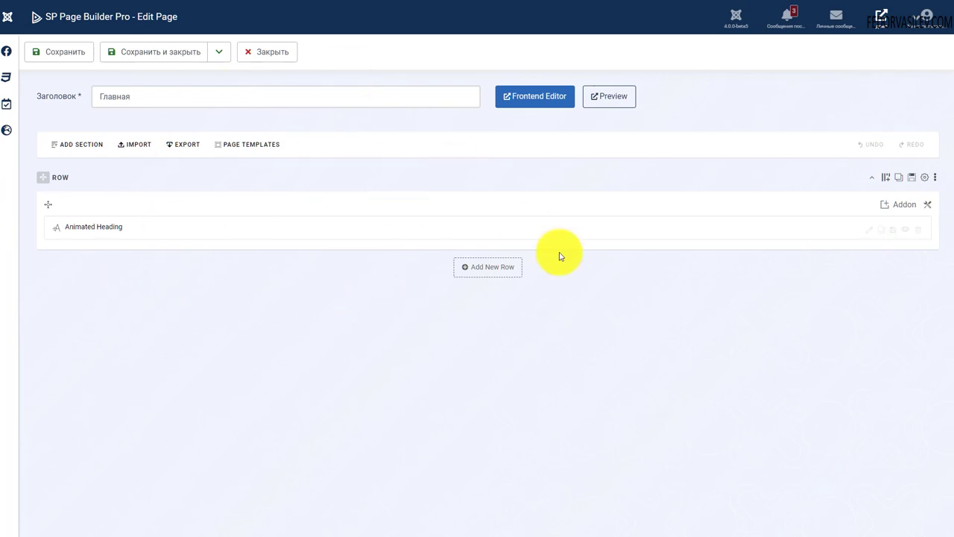
left_click(896, 205)
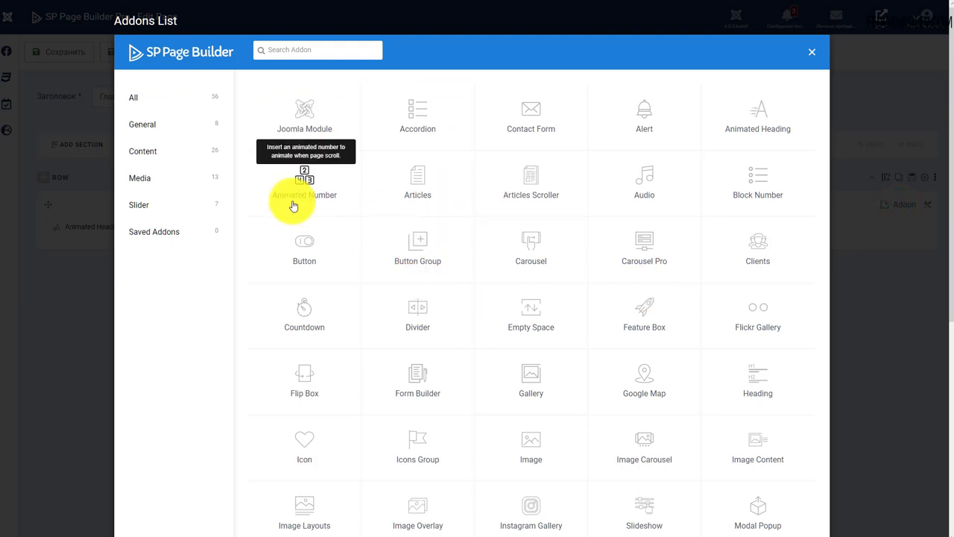
left_click(809, 54)
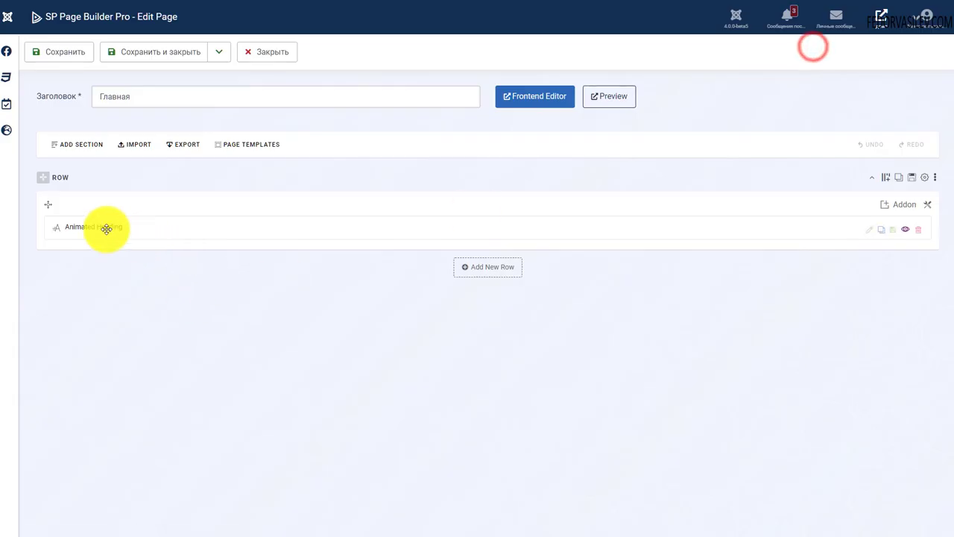
Step: Examine the general settings and Animated Text of the Animated Heading addon, closing them without changes
left_click(869, 231)
left_click(355, 267)
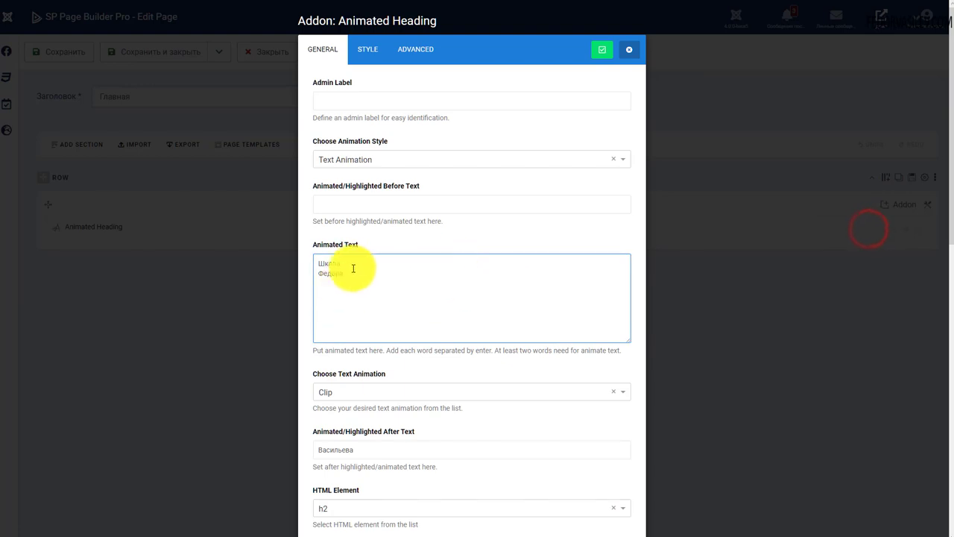
left_click_drag(359, 276, 299, 241)
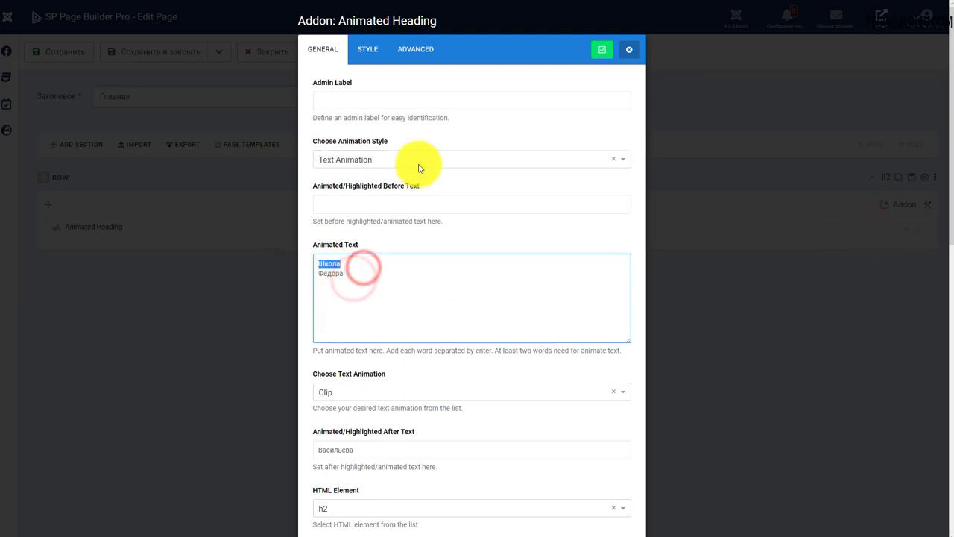
scroll(490, 192, "down", 4)
scroll(492, 217, "up", 5)
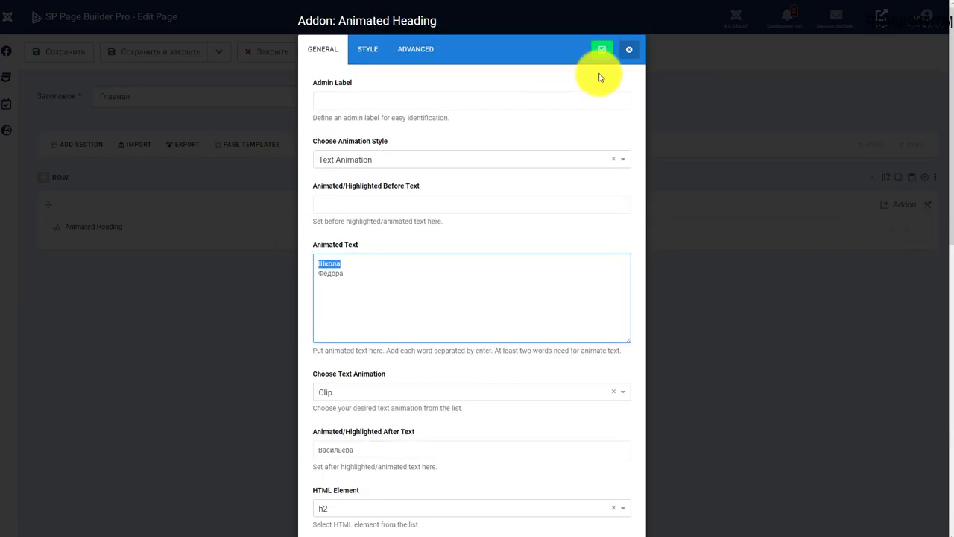
left_click(625, 49)
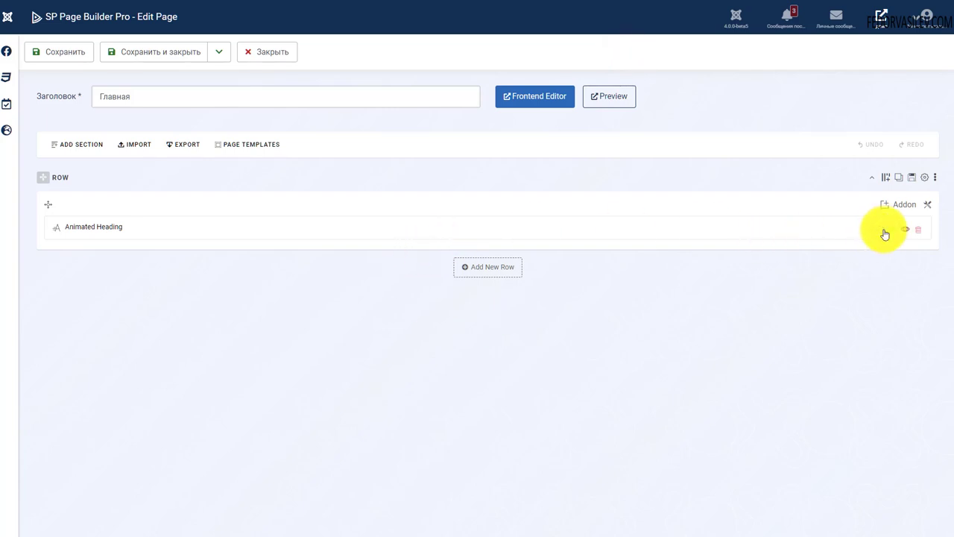
Step: Open the style options of the Главная page's row and set its bottom padding to 500px
left_click(924, 178)
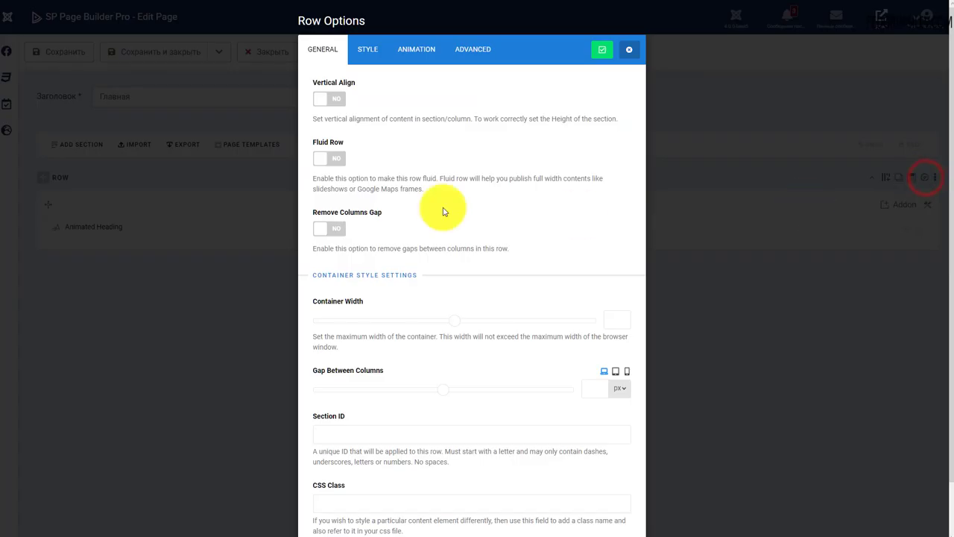
left_click(369, 59)
scroll(496, 156, "down", 5)
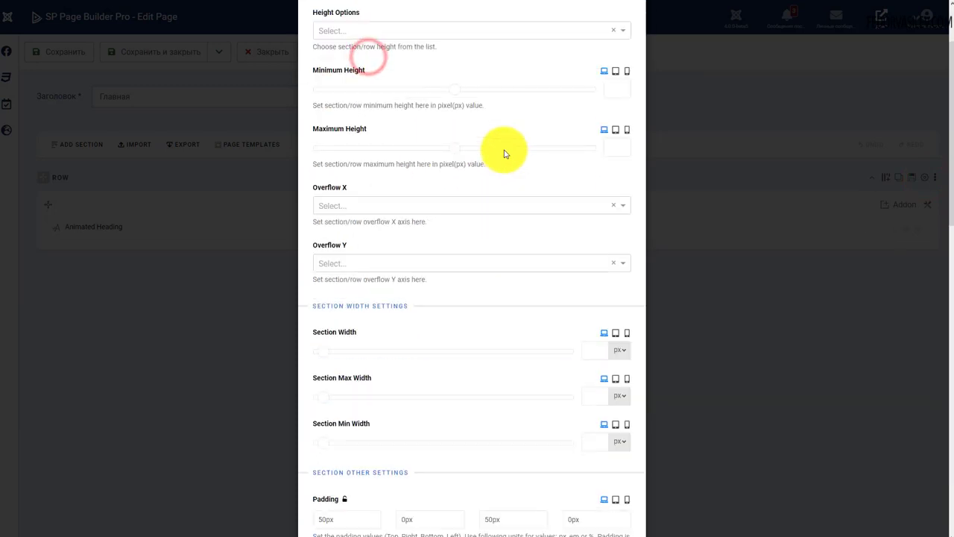
scroll(504, 153, "down", 2)
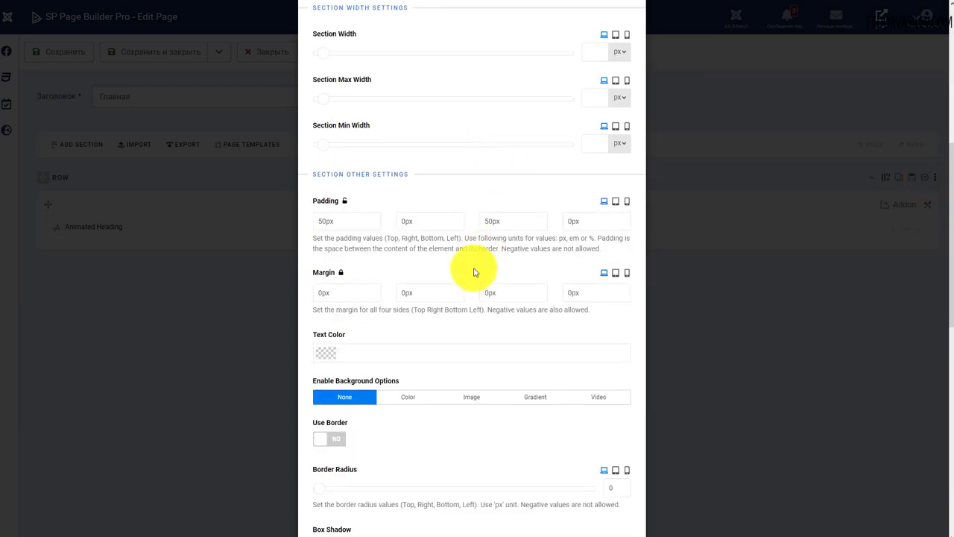
left_click(325, 222)
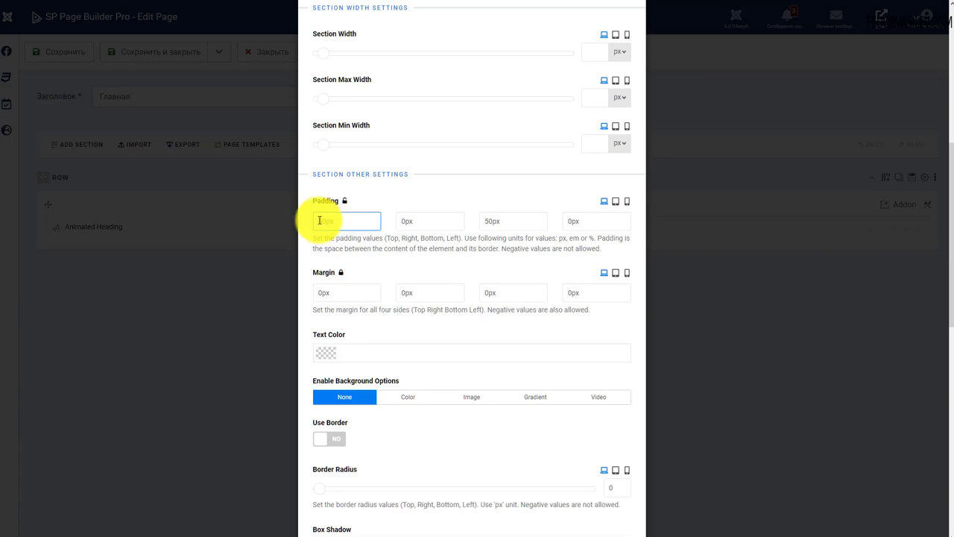
left_click(489, 221)
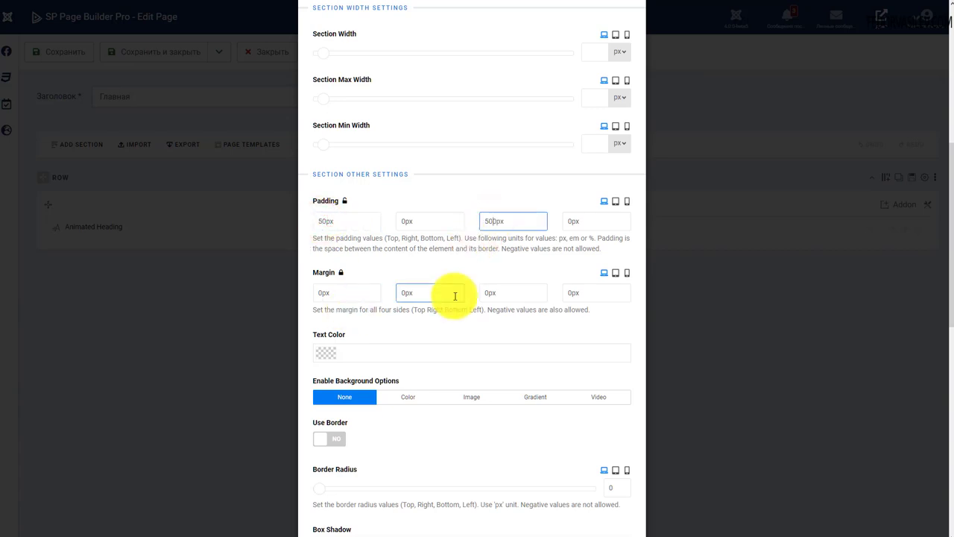
scroll(485, 251, "up", 5)
scroll(400, 126, "down", 5)
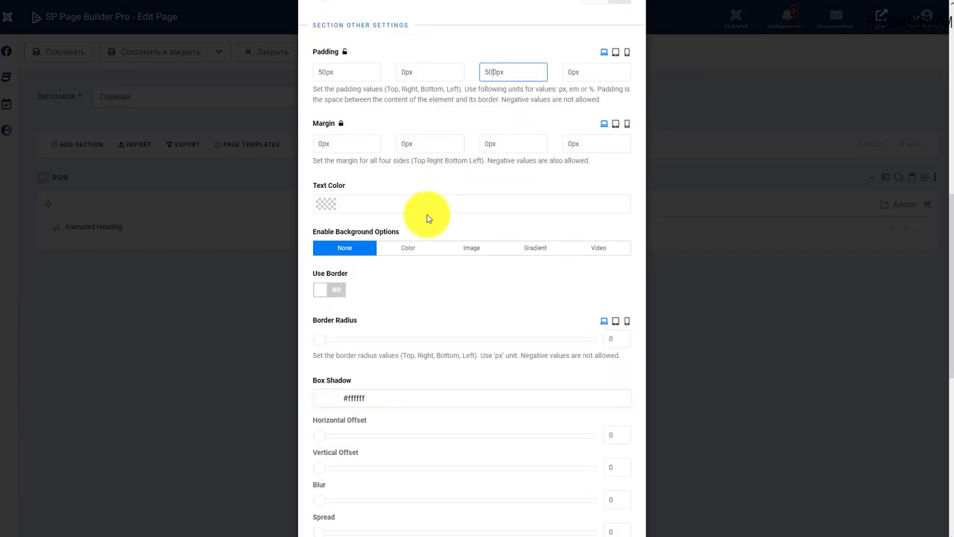
Step: Enable a color background for the row and set its background color to #c5fb94
left_click(407, 247)
left_click(326, 293)
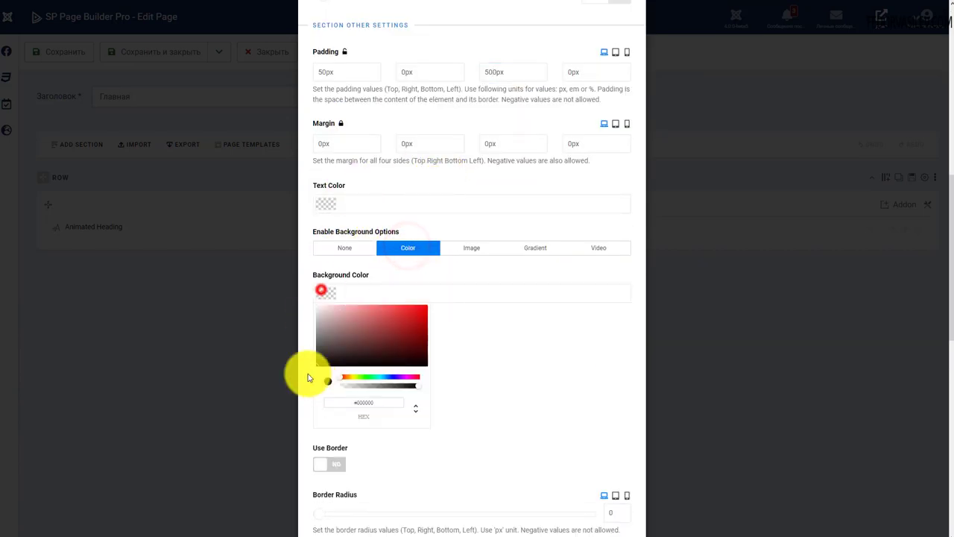
left_click(354, 378)
left_click_drag(375, 331, 364, 313)
left_click(505, 319)
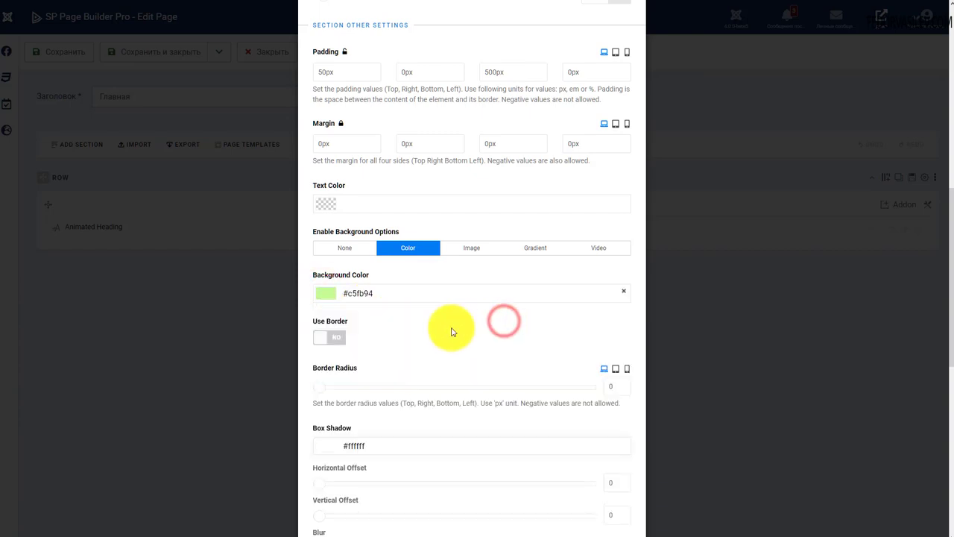
Step: Apply the row options and save the Главная page
scroll(407, 386, "down", 7)
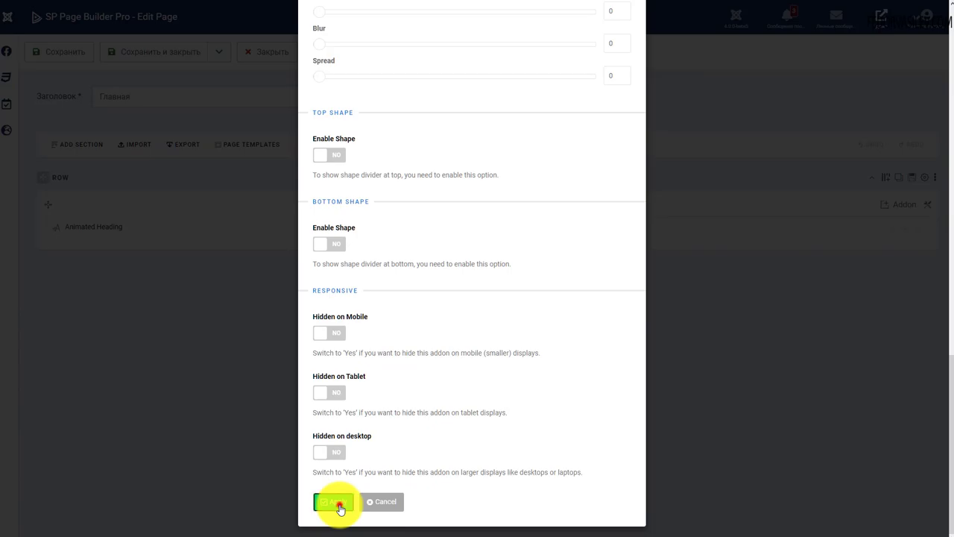
left_click(337, 501)
left_click(66, 52)
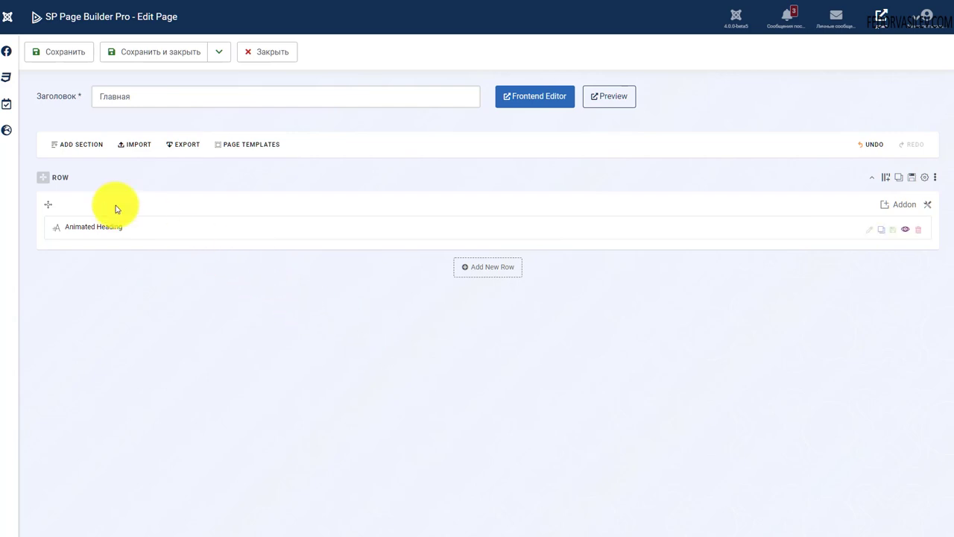
Step: Try to close the page editor, dismiss the leave-site dialog, and save and close the Главная page instead
left_click(262, 55)
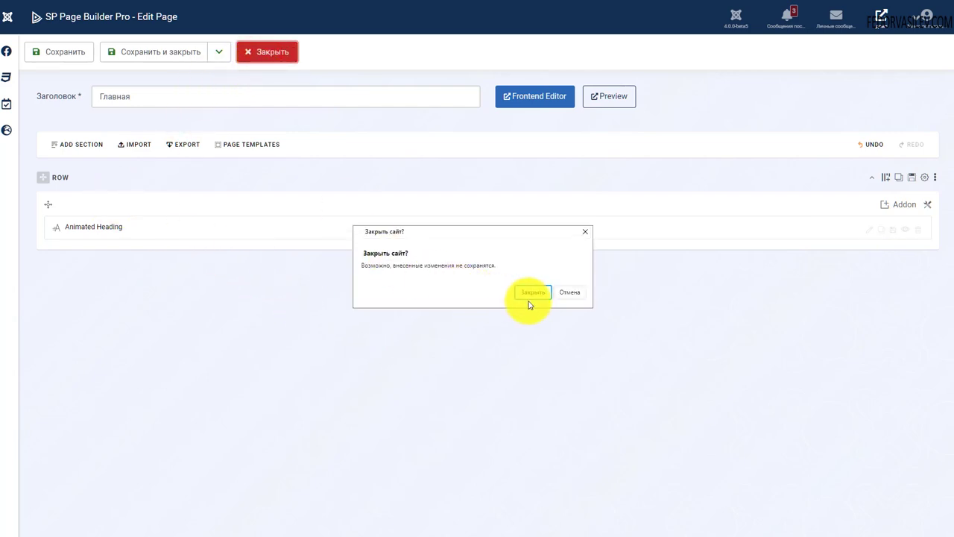
left_click(586, 232)
left_click(131, 57)
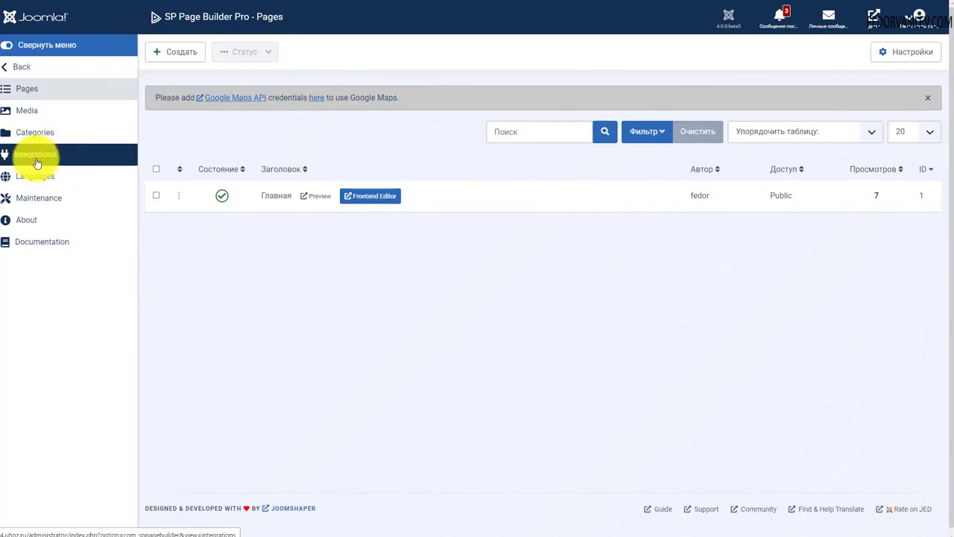
Step: Install the Russian (ru-RU) language for SP Page Builder and return to the page list
left_click(6, 179)
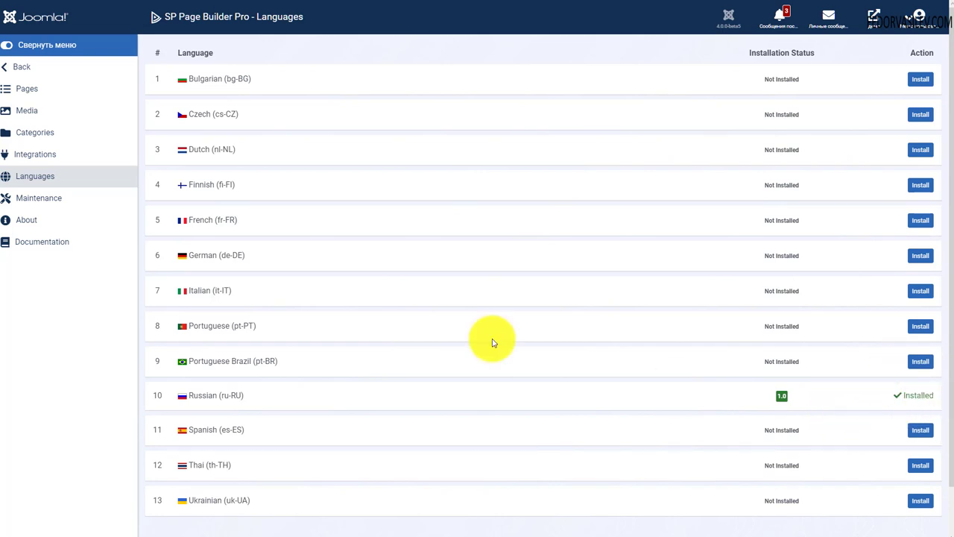
left_click(43, 94)
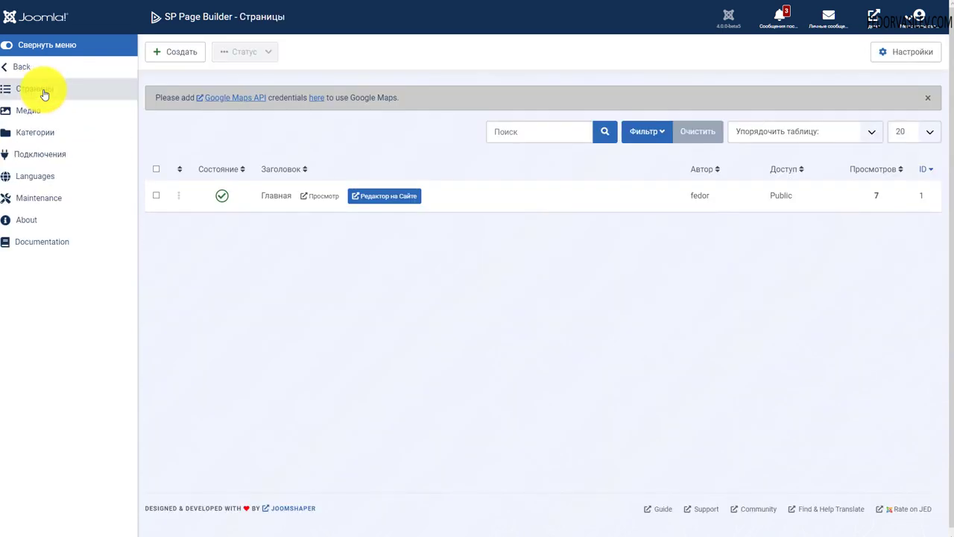
Step: Reopen the Главная page in the backend editor and enable the bottom shape in its row's style options
left_click(275, 196)
left_click(925, 176)
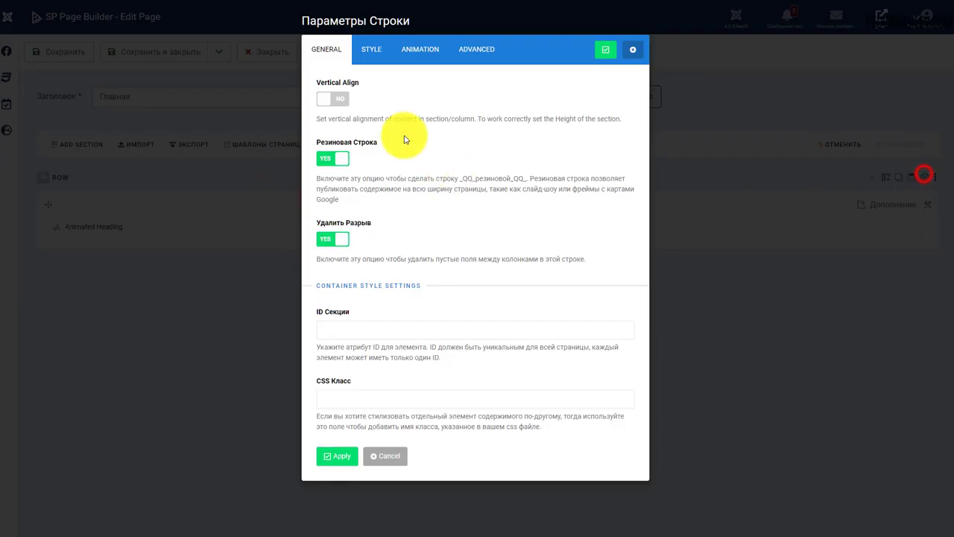
left_click(375, 49)
scroll(499, 247, "down", 5)
scroll(498, 238, "down", 10)
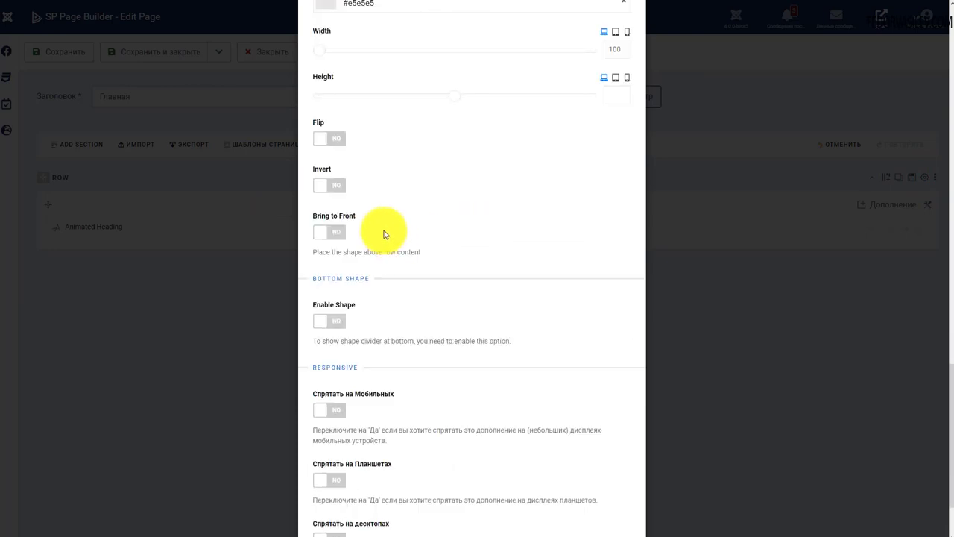
scroll(358, 213, "down", 2)
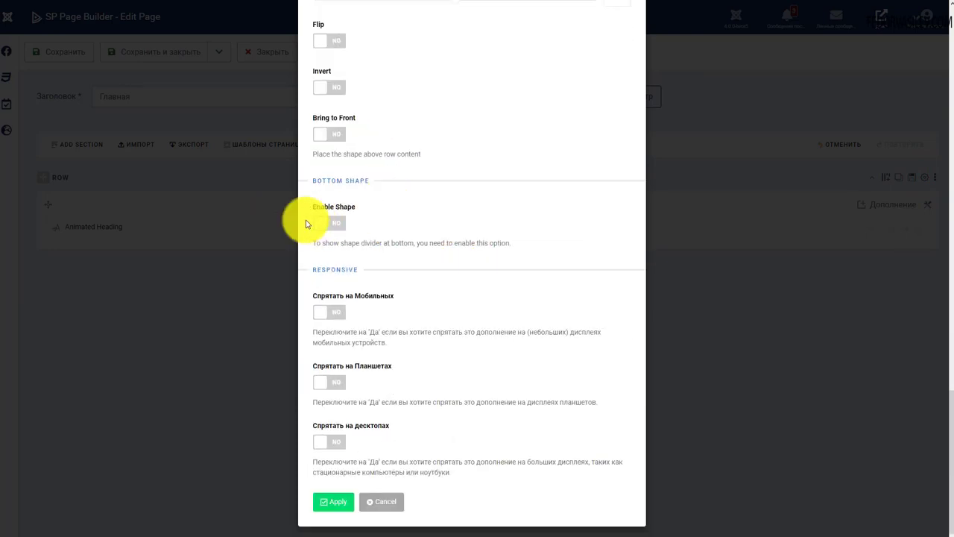
left_click(328, 221)
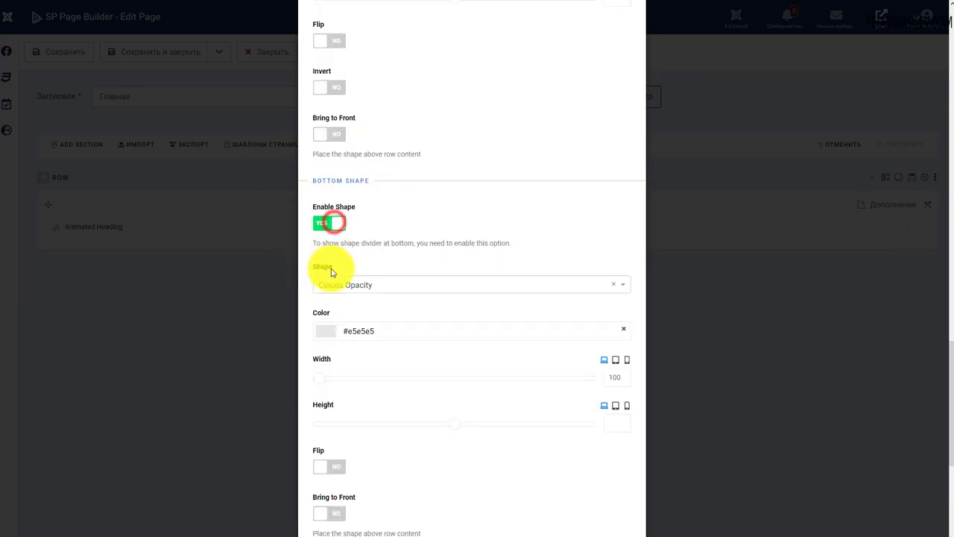
Step: Set the row's bottom shape color to #1df5ff and its width to 135
left_click(321, 331)
left_click(381, 416)
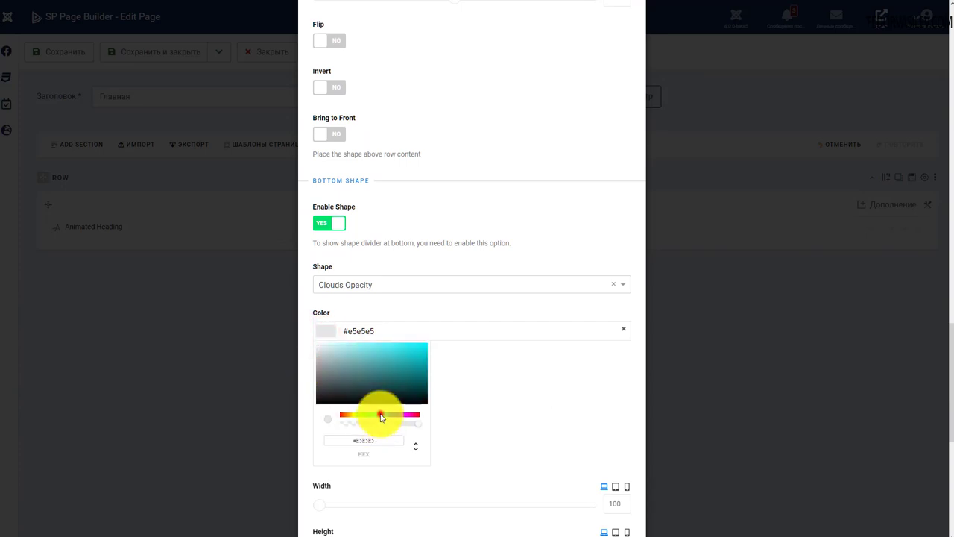
left_click(365, 365)
left_click(415, 306)
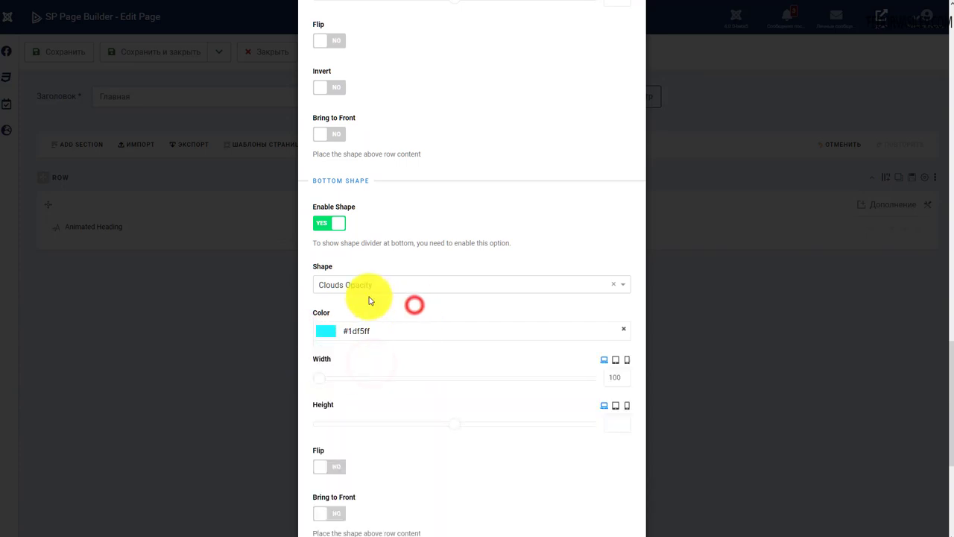
left_click(339, 378)
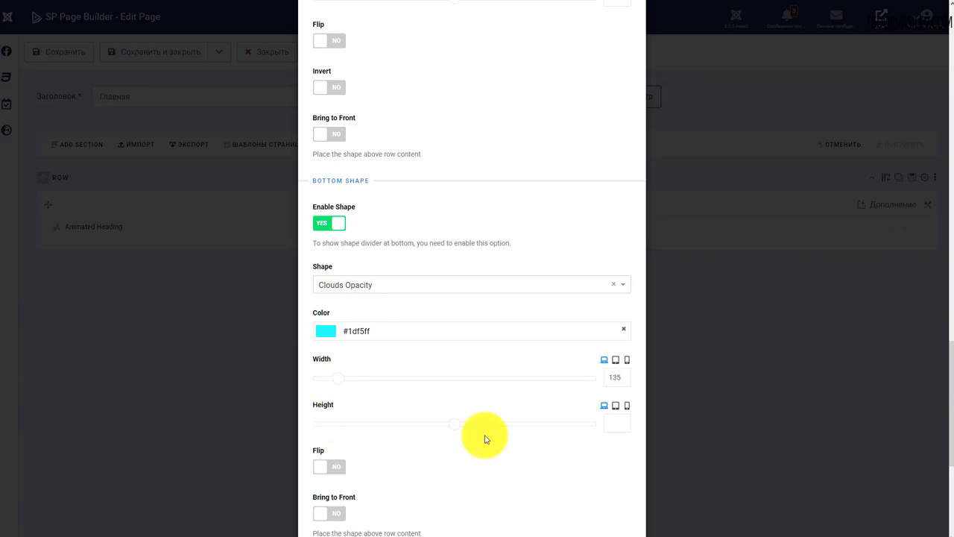
Step: Apply the row's bottom shape settings and save the Главная page
scroll(395, 443, "down", 4)
left_click(333, 502)
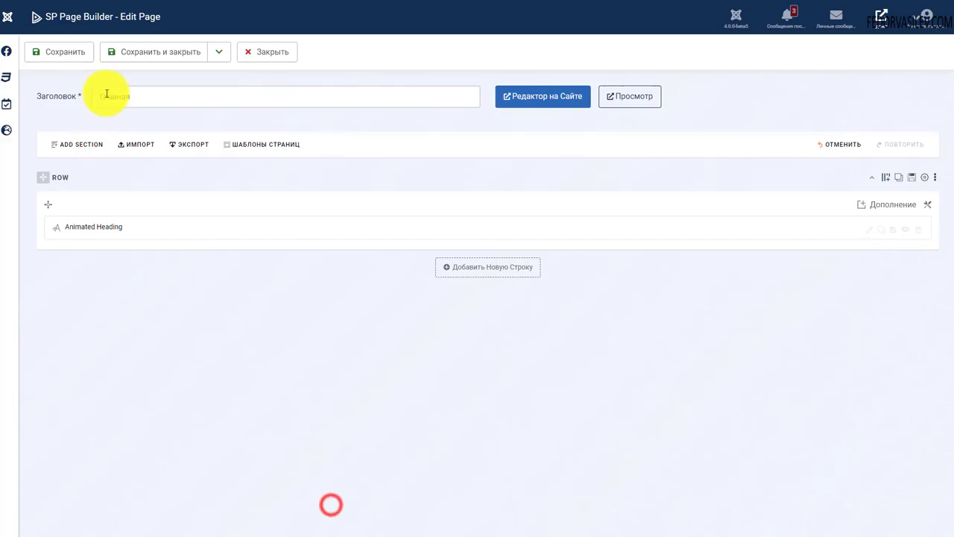
left_click(67, 54)
left_click(618, 4)
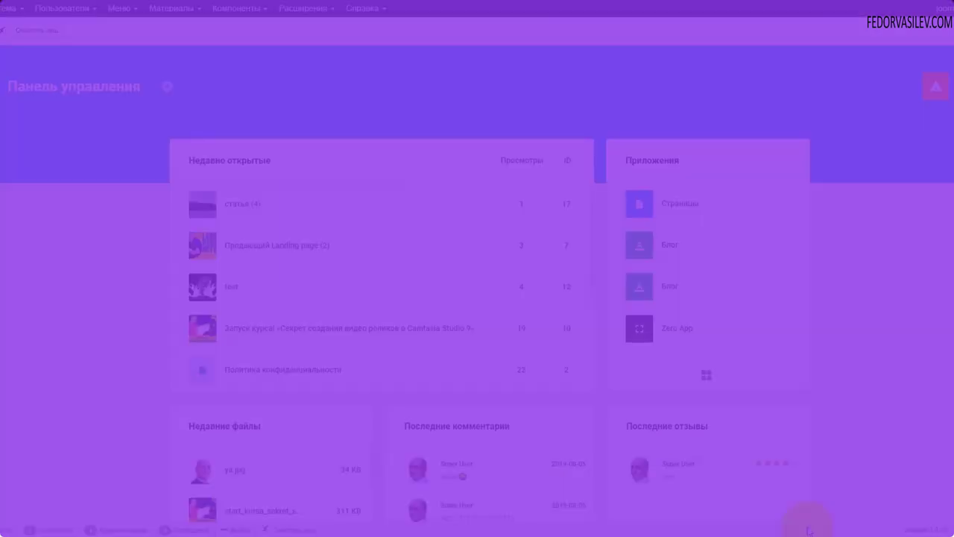
left_click(944, 91)
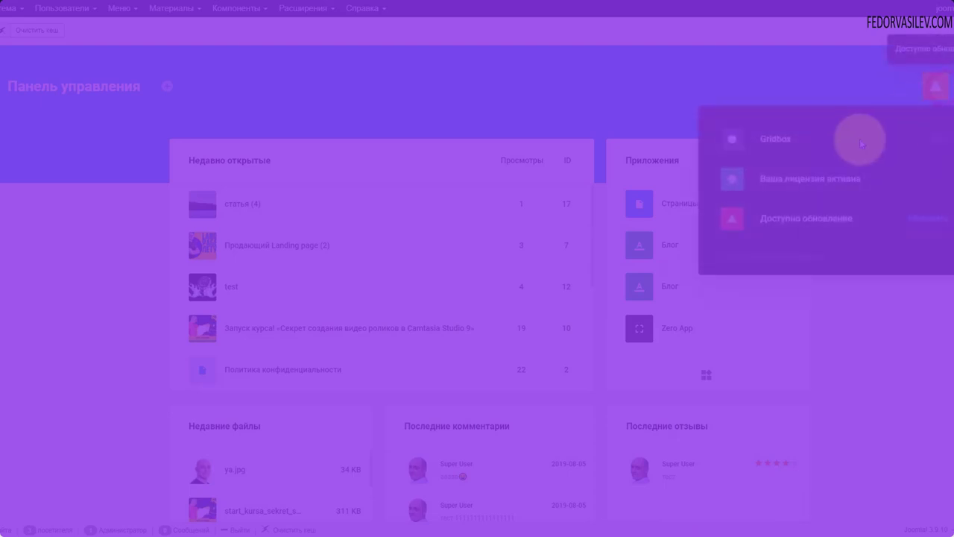
left_click(788, 181)
left_click(15, 187)
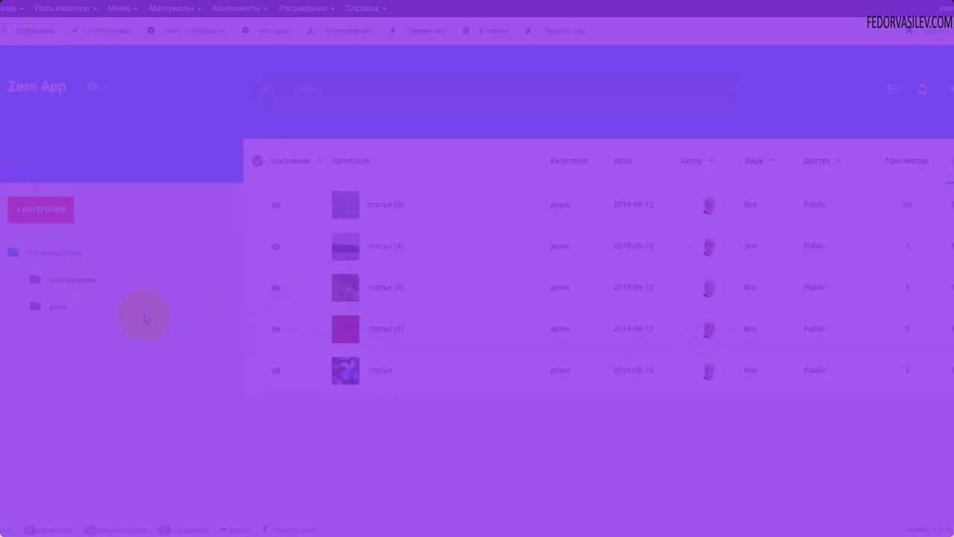
left_click(92, 87)
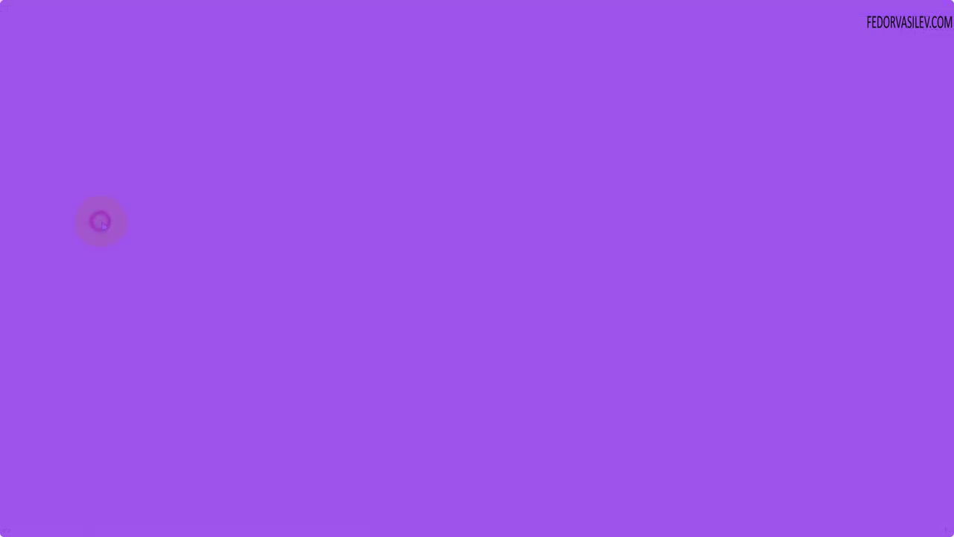